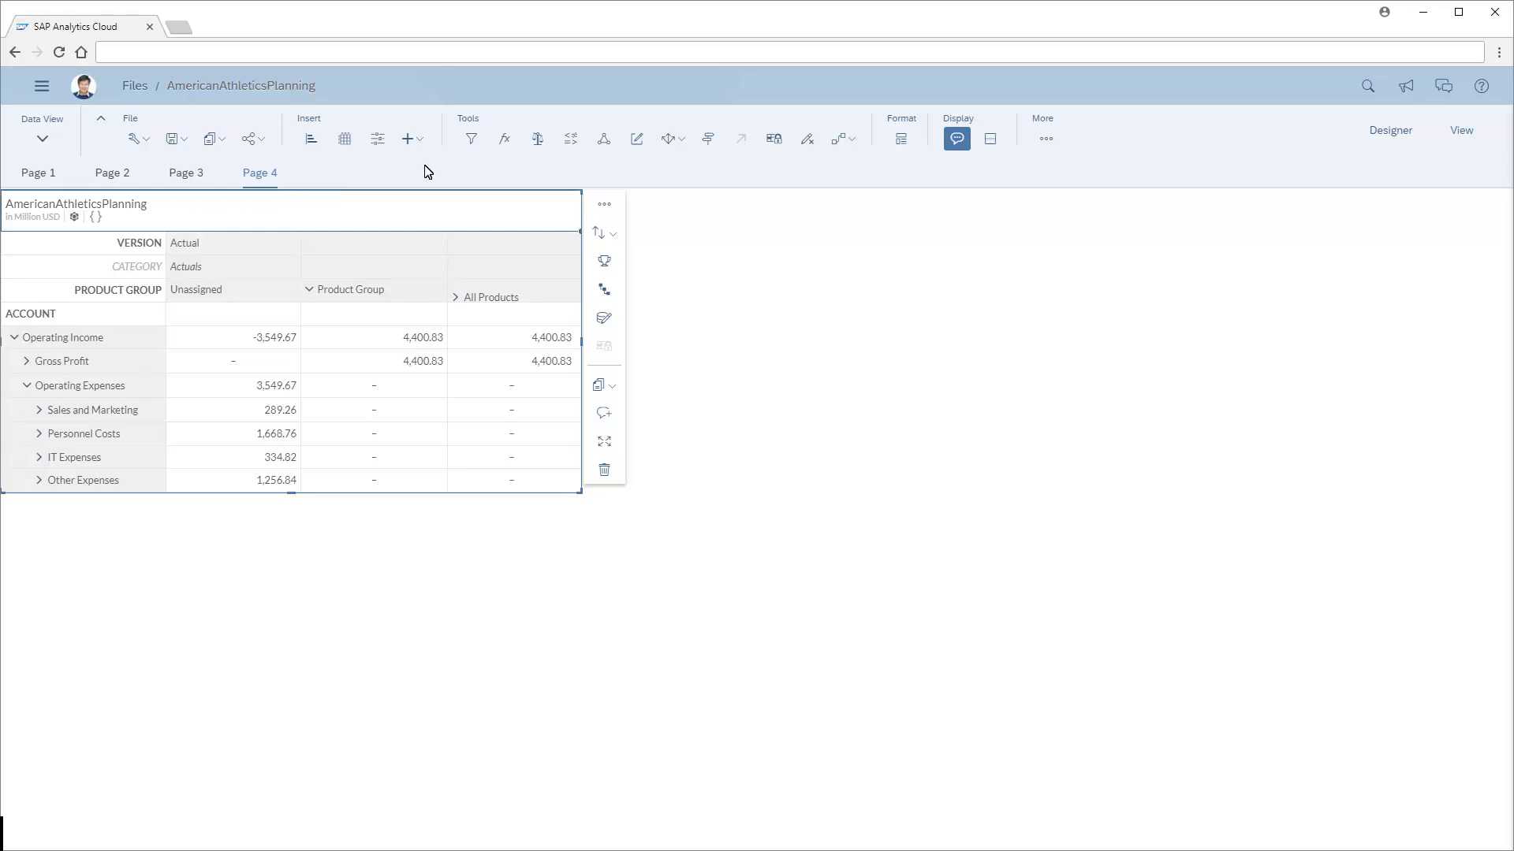
left_click(682, 143)
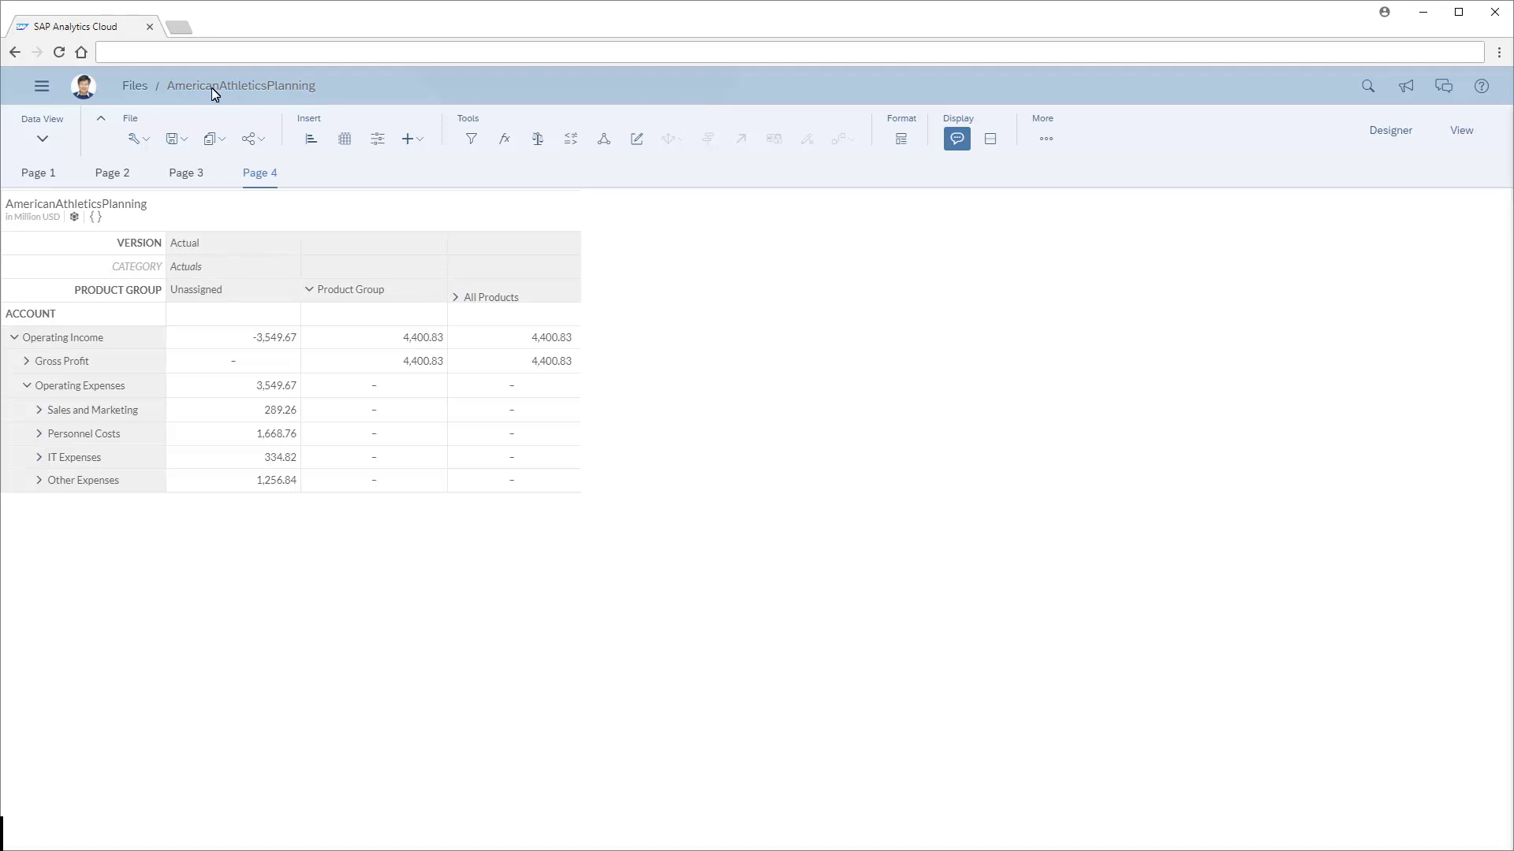
- Create an allocation process named AmericanAthleticsPlanning with AmericanAthleticsPlanning as its underlying model
left_click(44, 87)
left_click(57, 161)
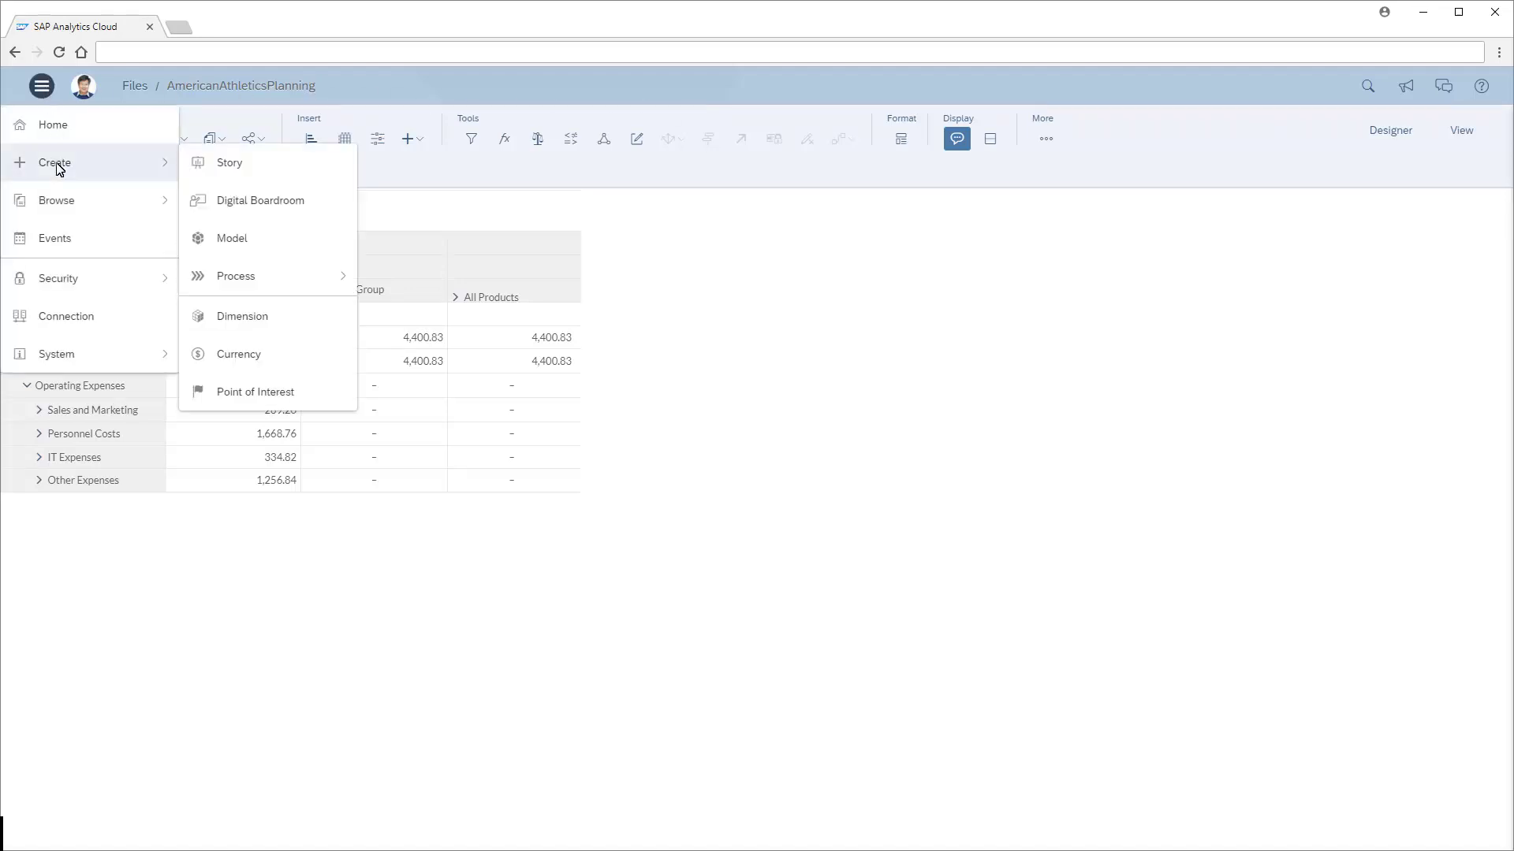
left_click(241, 277)
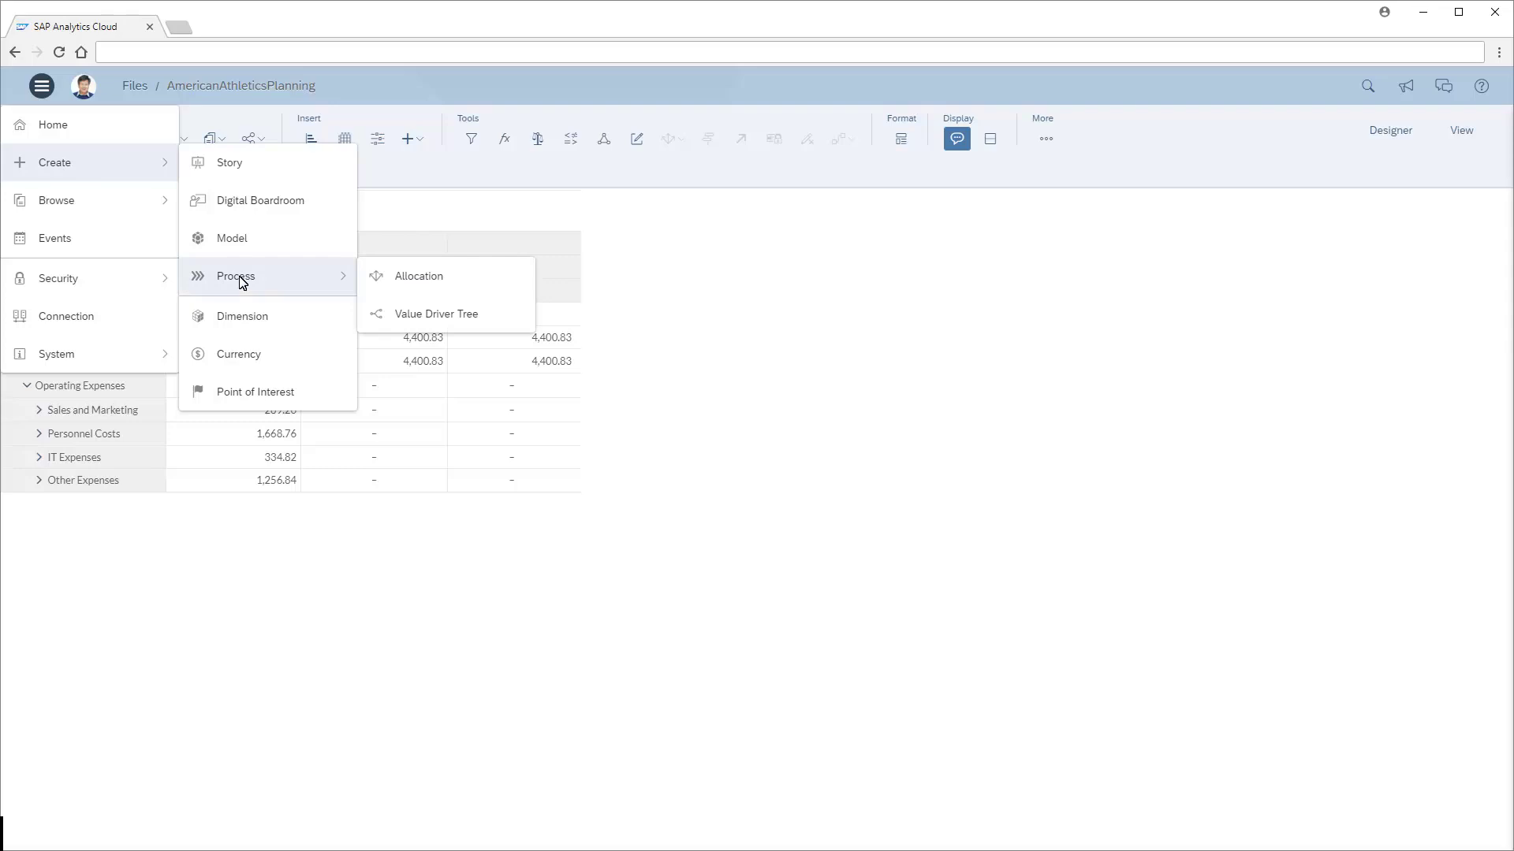
left_click(416, 284)
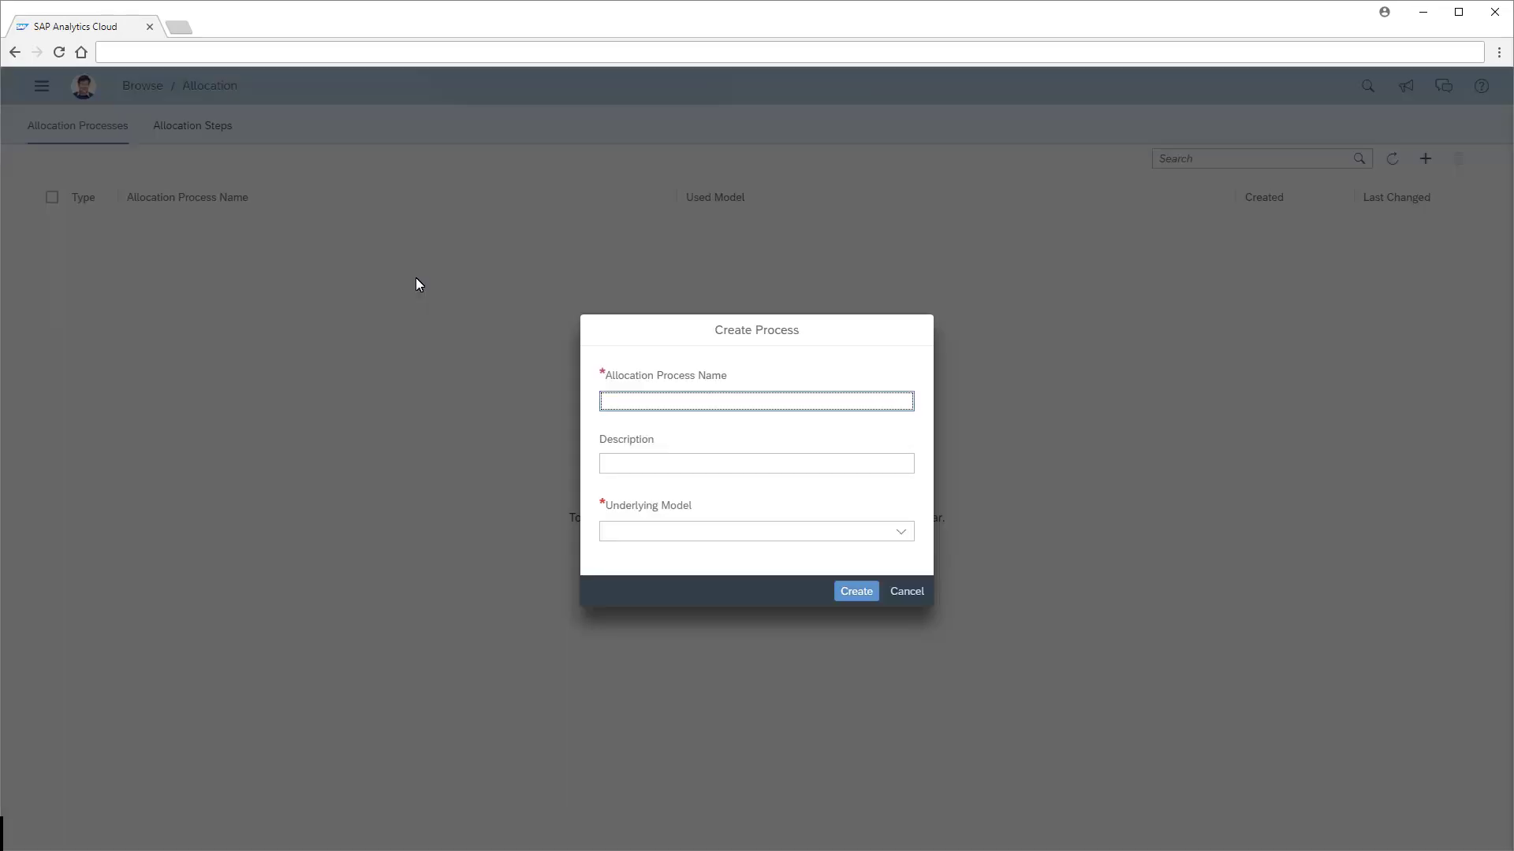
left_click(605, 402)
type("AmericanAthleticsPlanning")
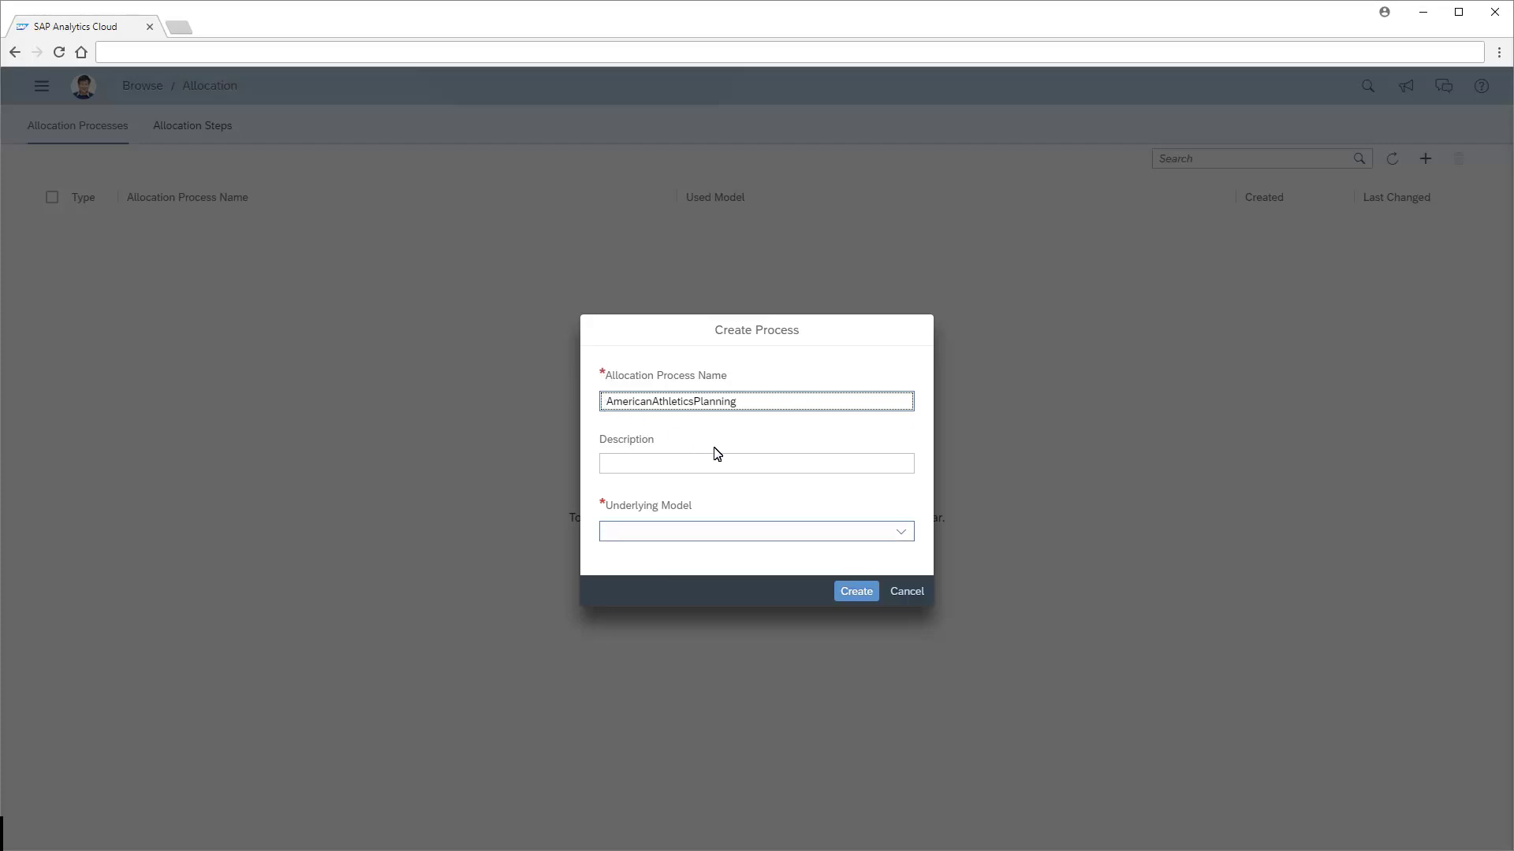
left_click(904, 532)
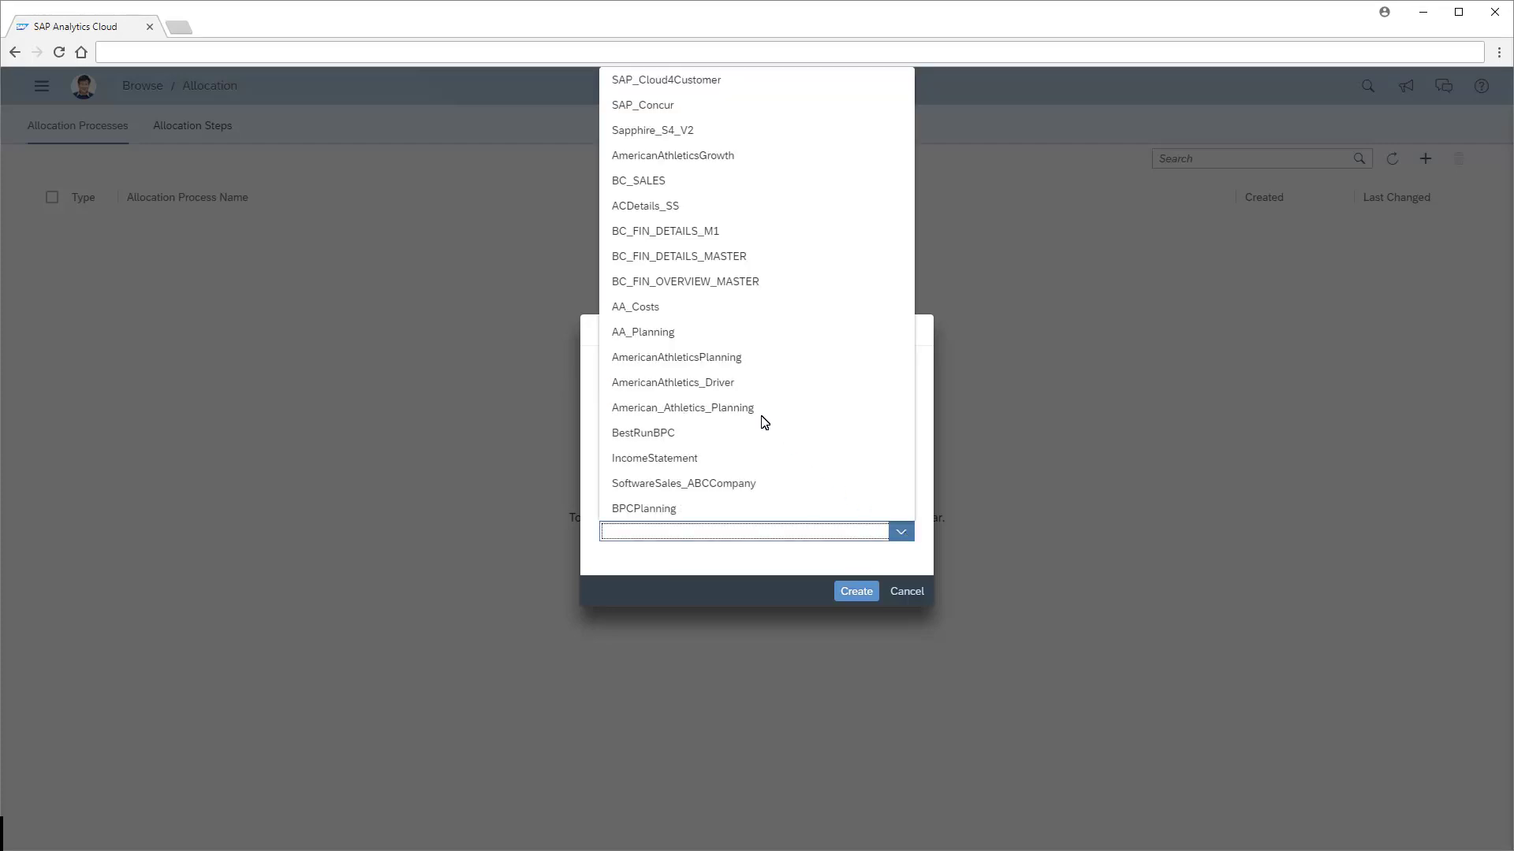
left_click(691, 359)
left_click(860, 596)
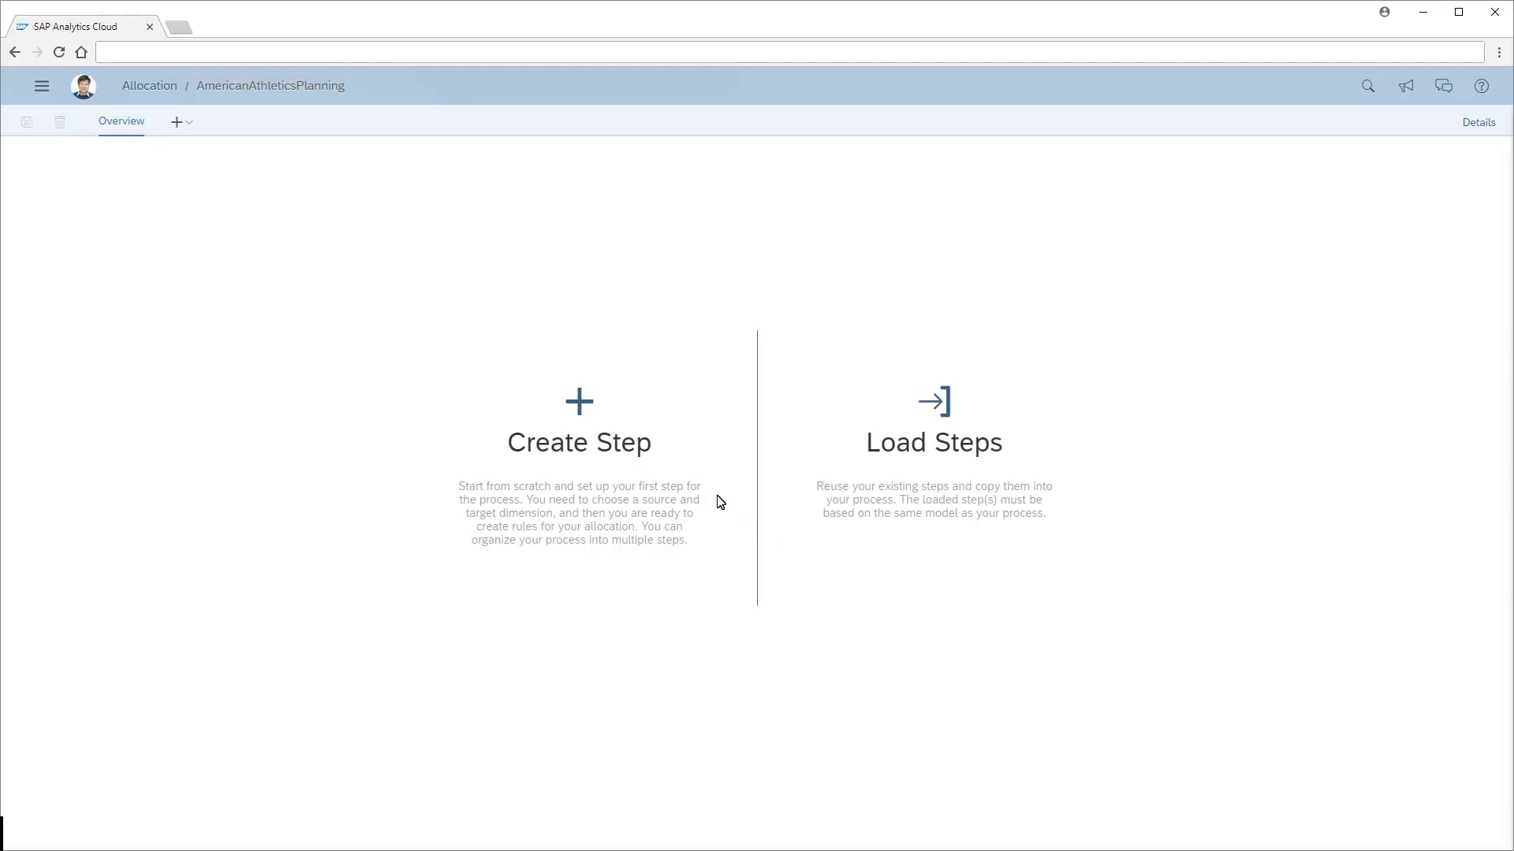
- Set up a new allocation step named "Account to Product" with Account as source dimension and Product Group as target dimension
left_click(580, 402)
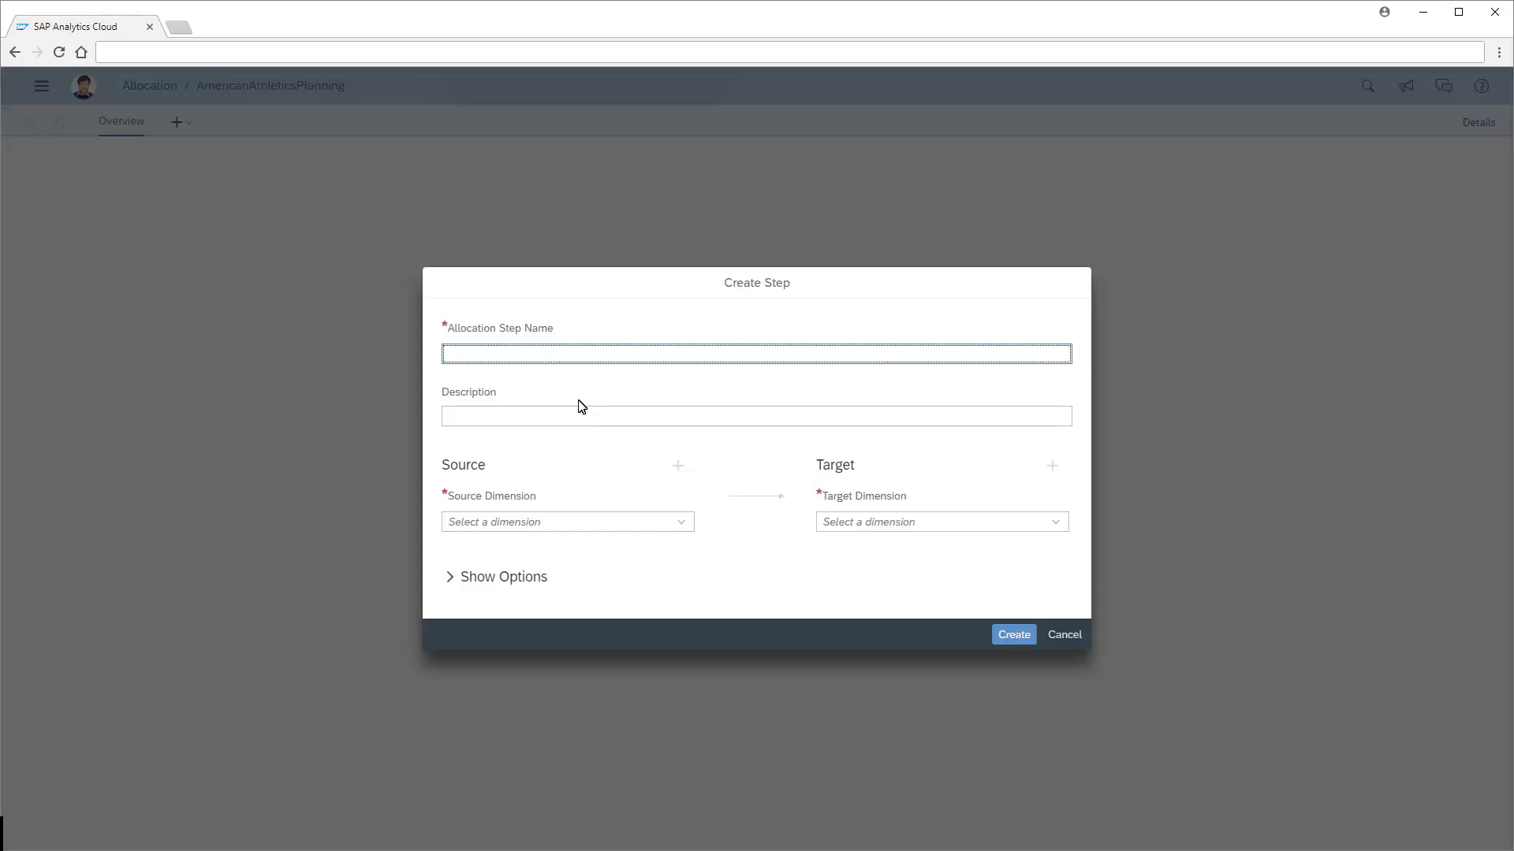
left_click(457, 363)
type("Account to Product")
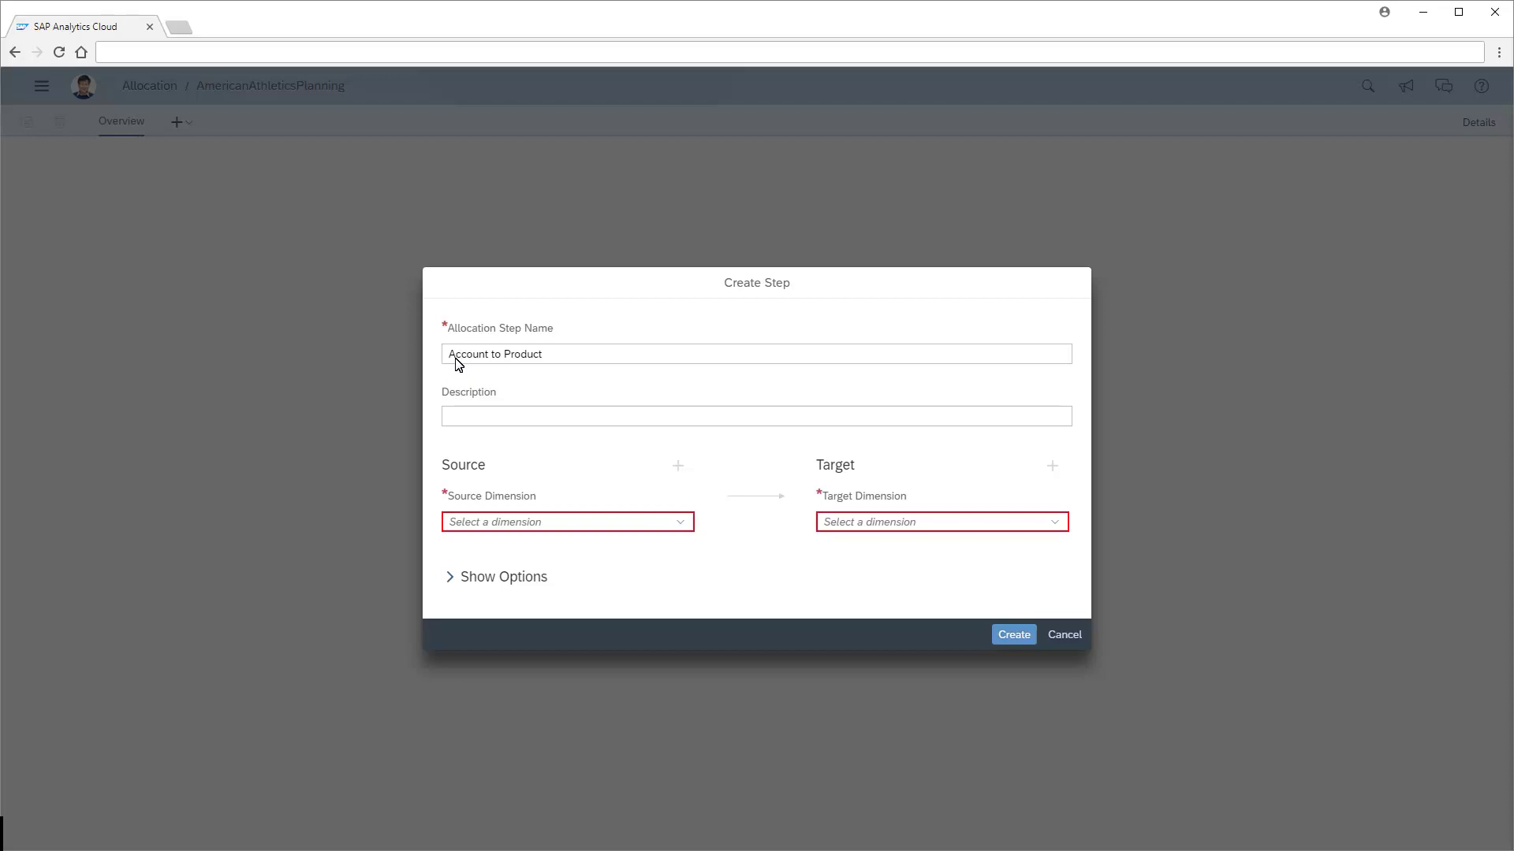
left_click(681, 523)
left_click(475, 545)
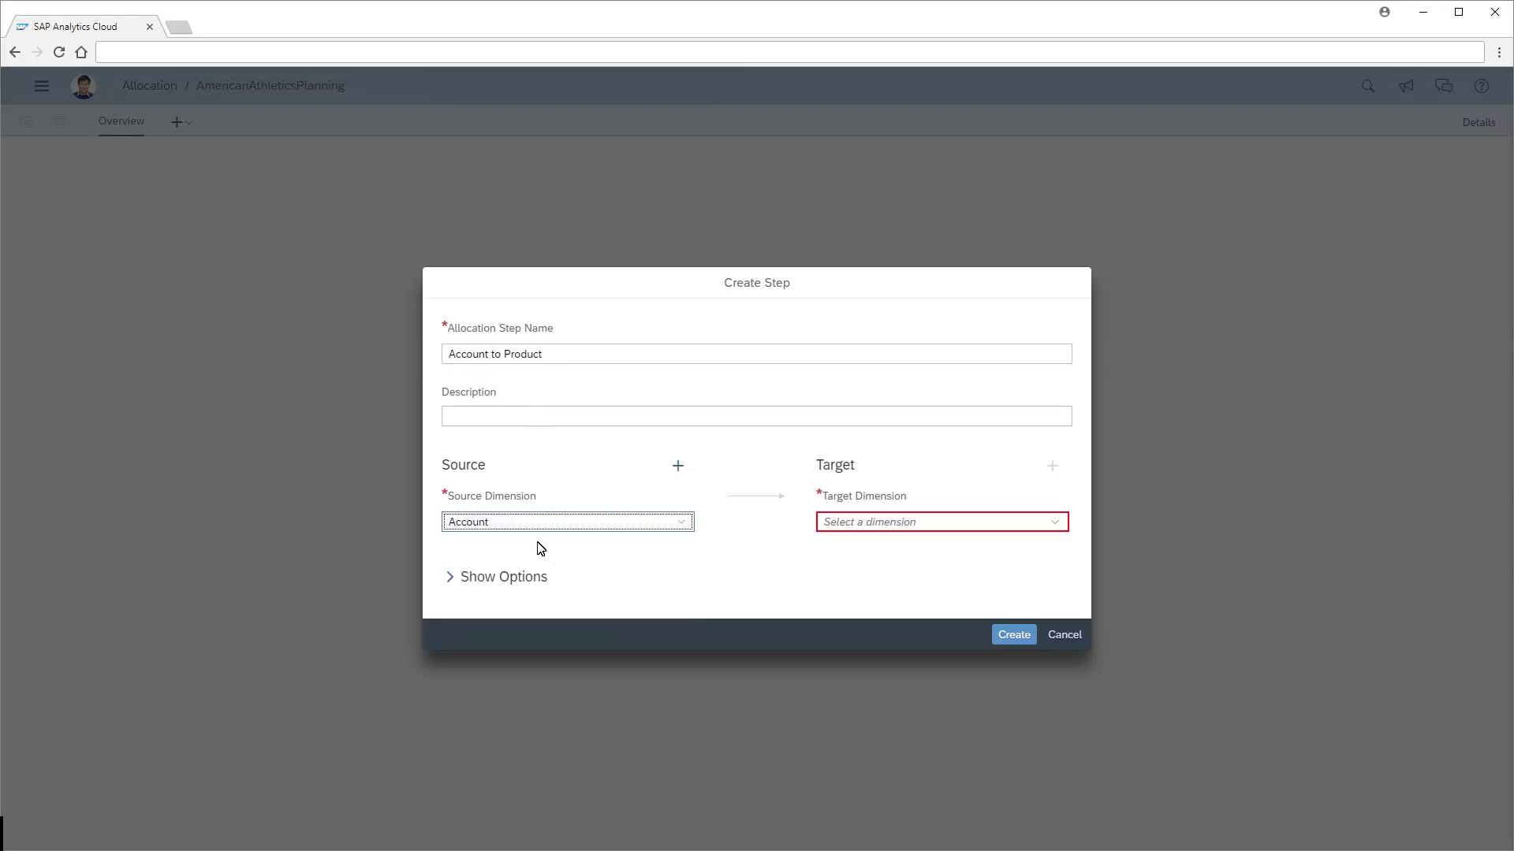
left_click(1055, 524)
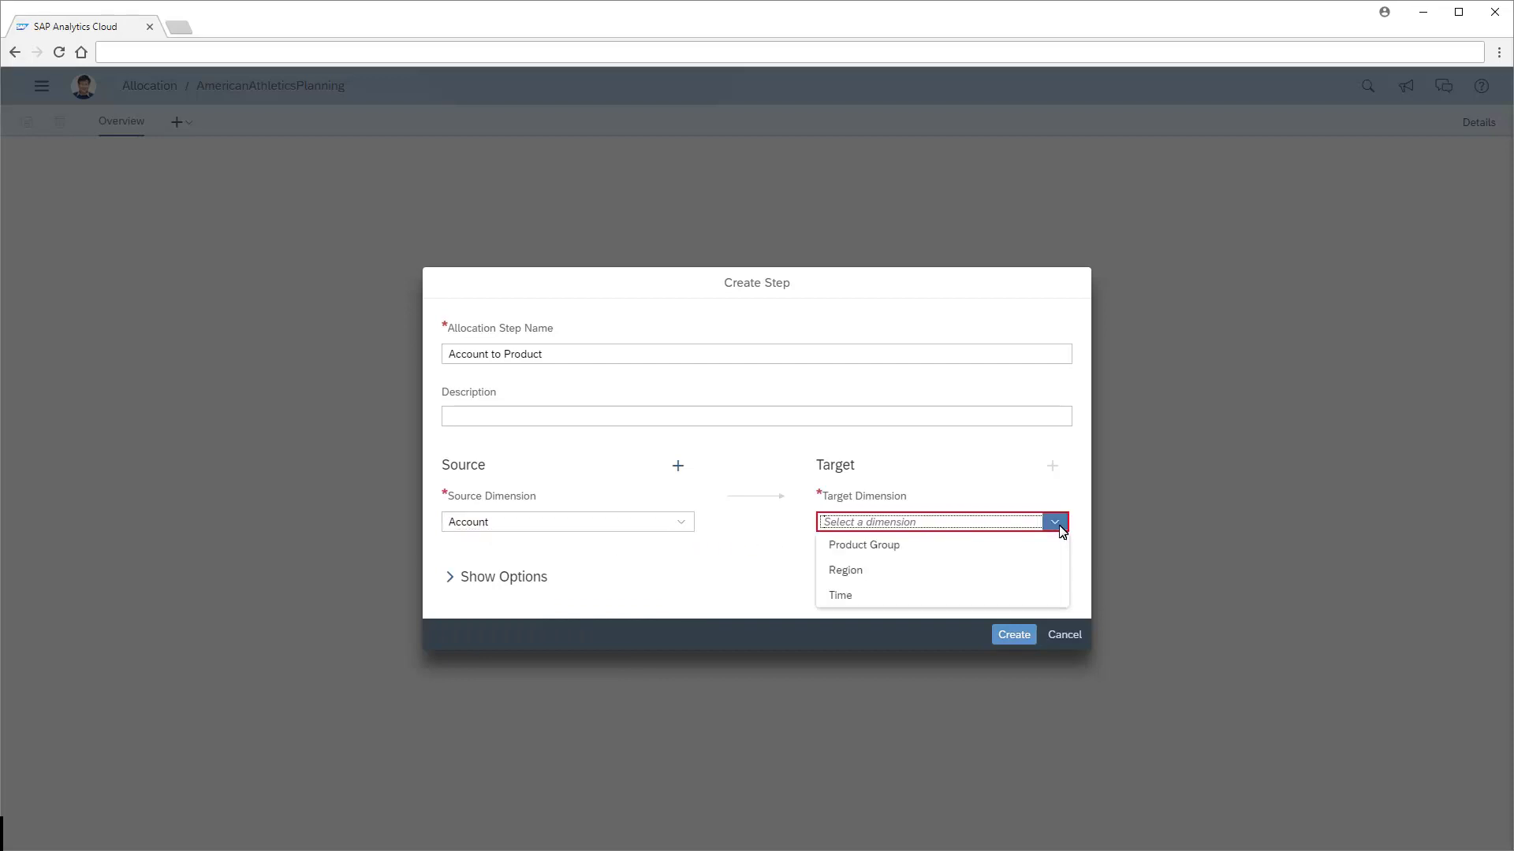
left_click(873, 547)
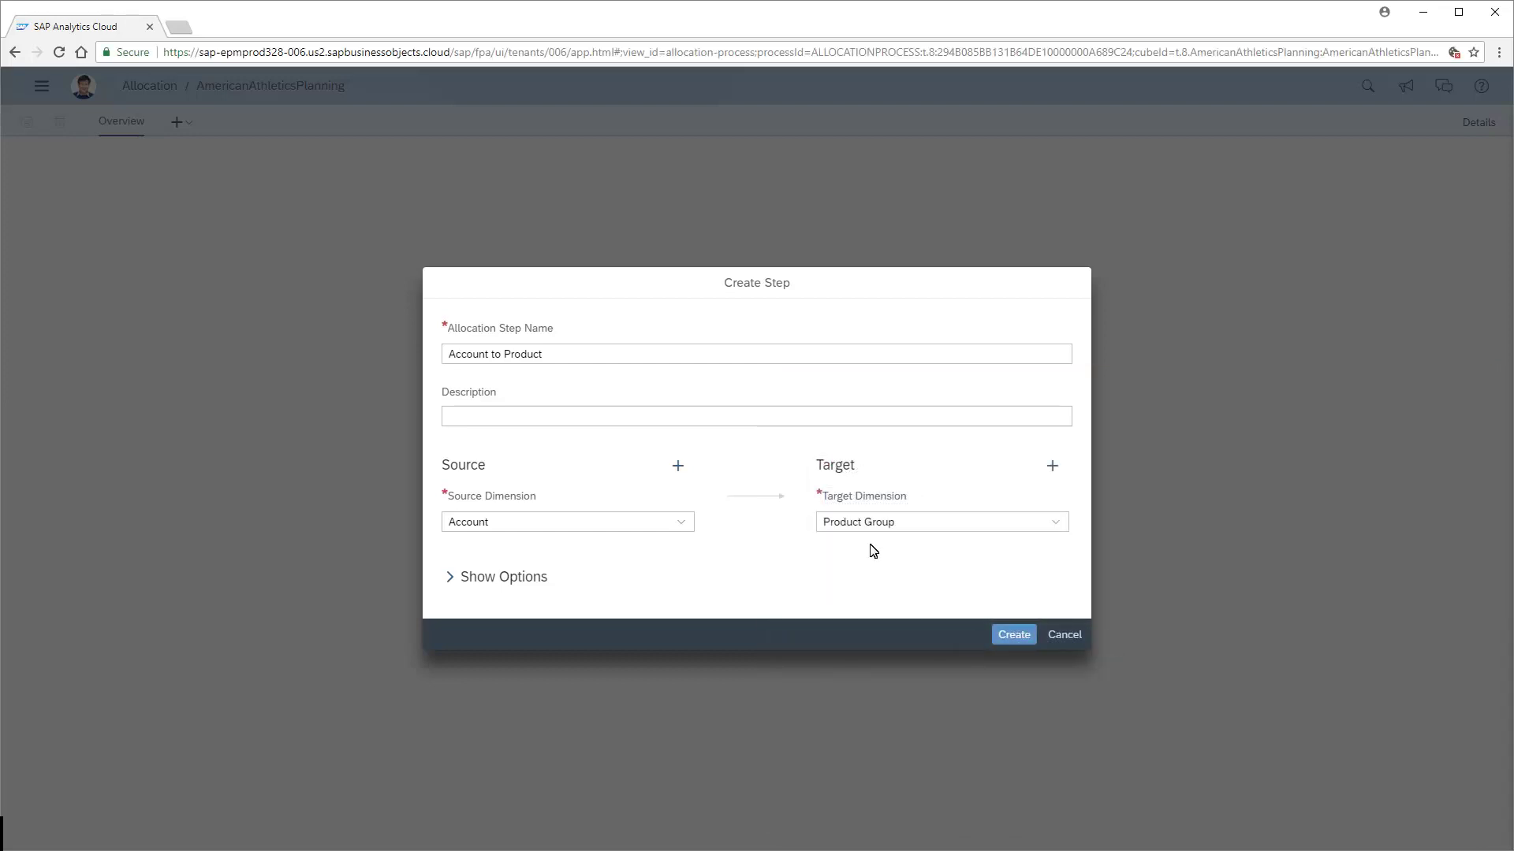
left_click(677, 466)
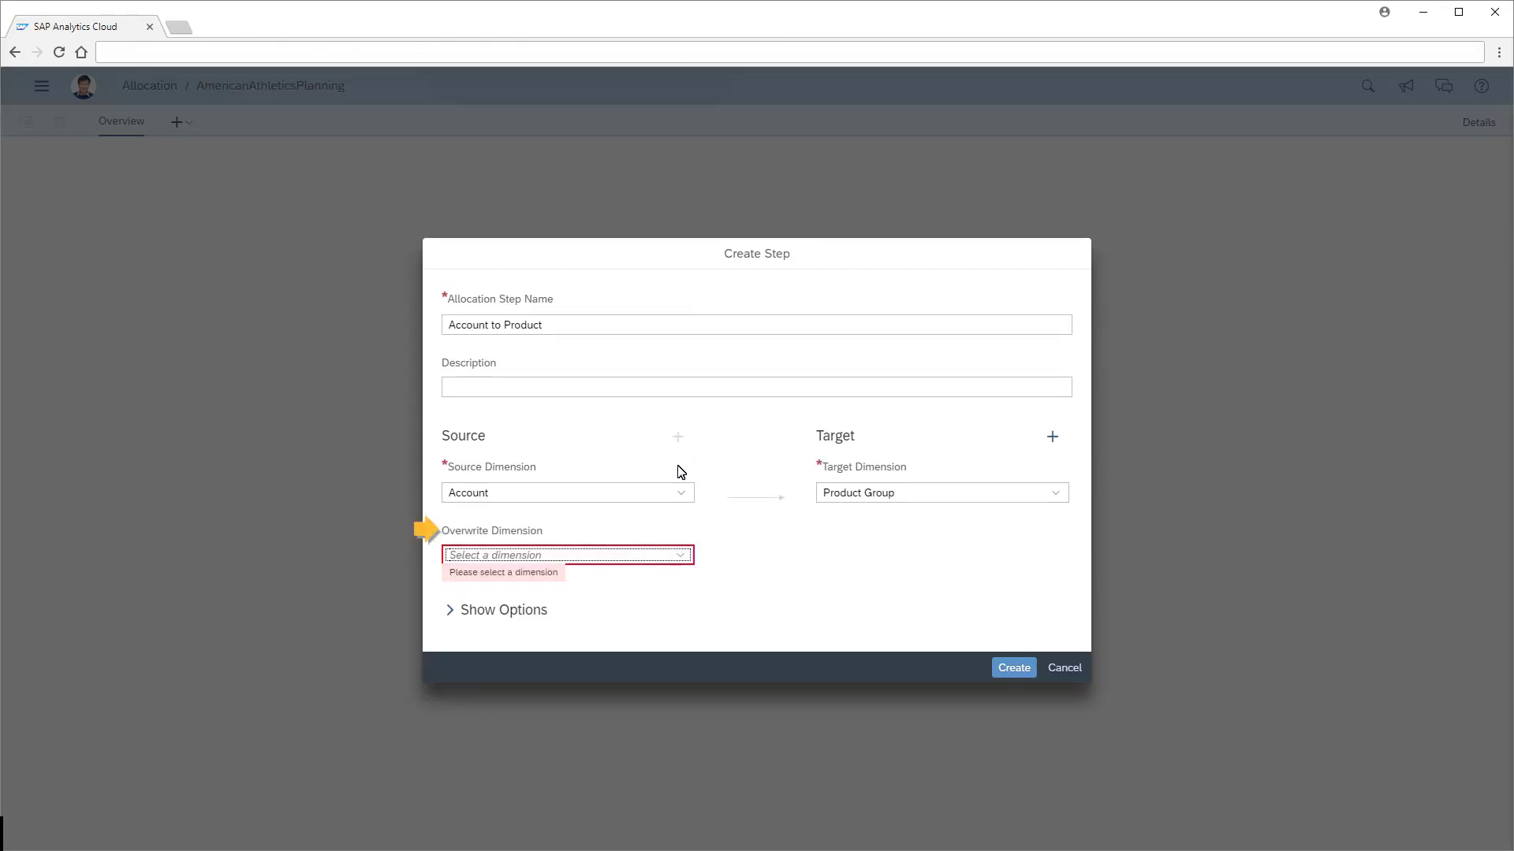
left_click(681, 556)
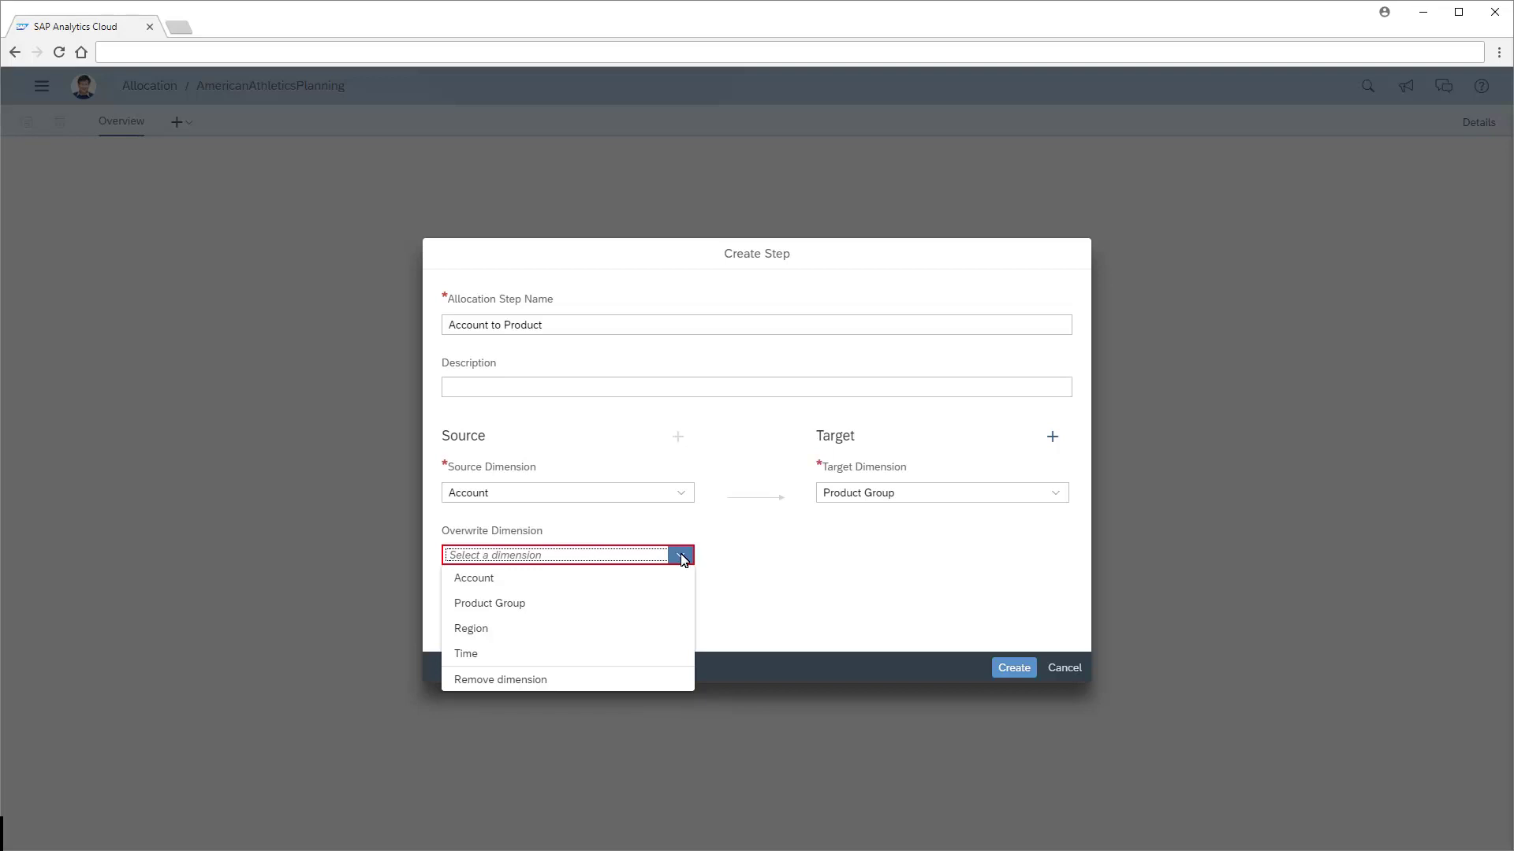
left_click(503, 679)
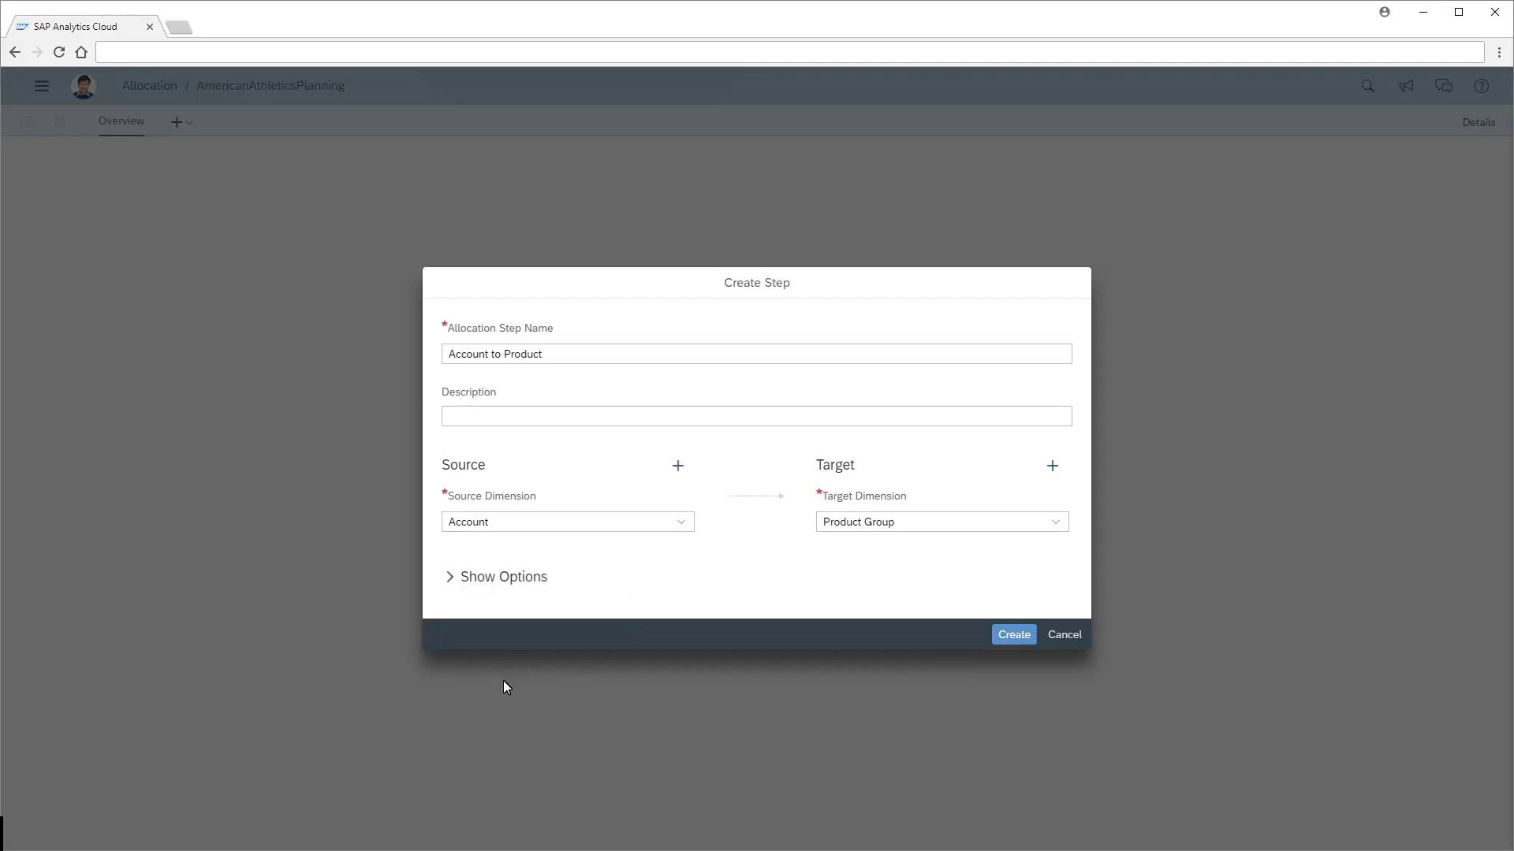
left_click(1051, 466)
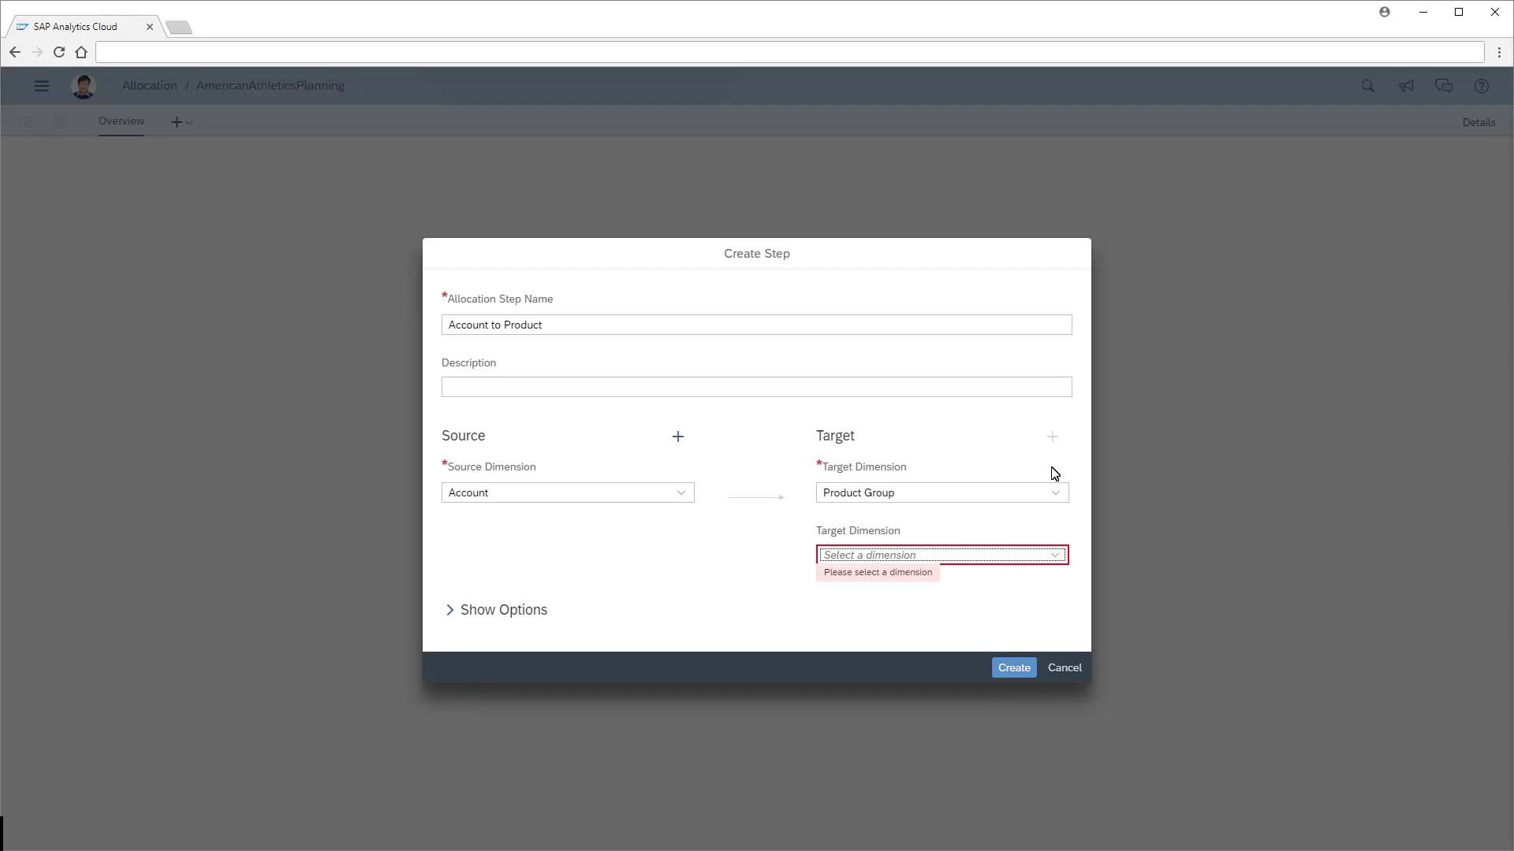
left_click(1054, 555)
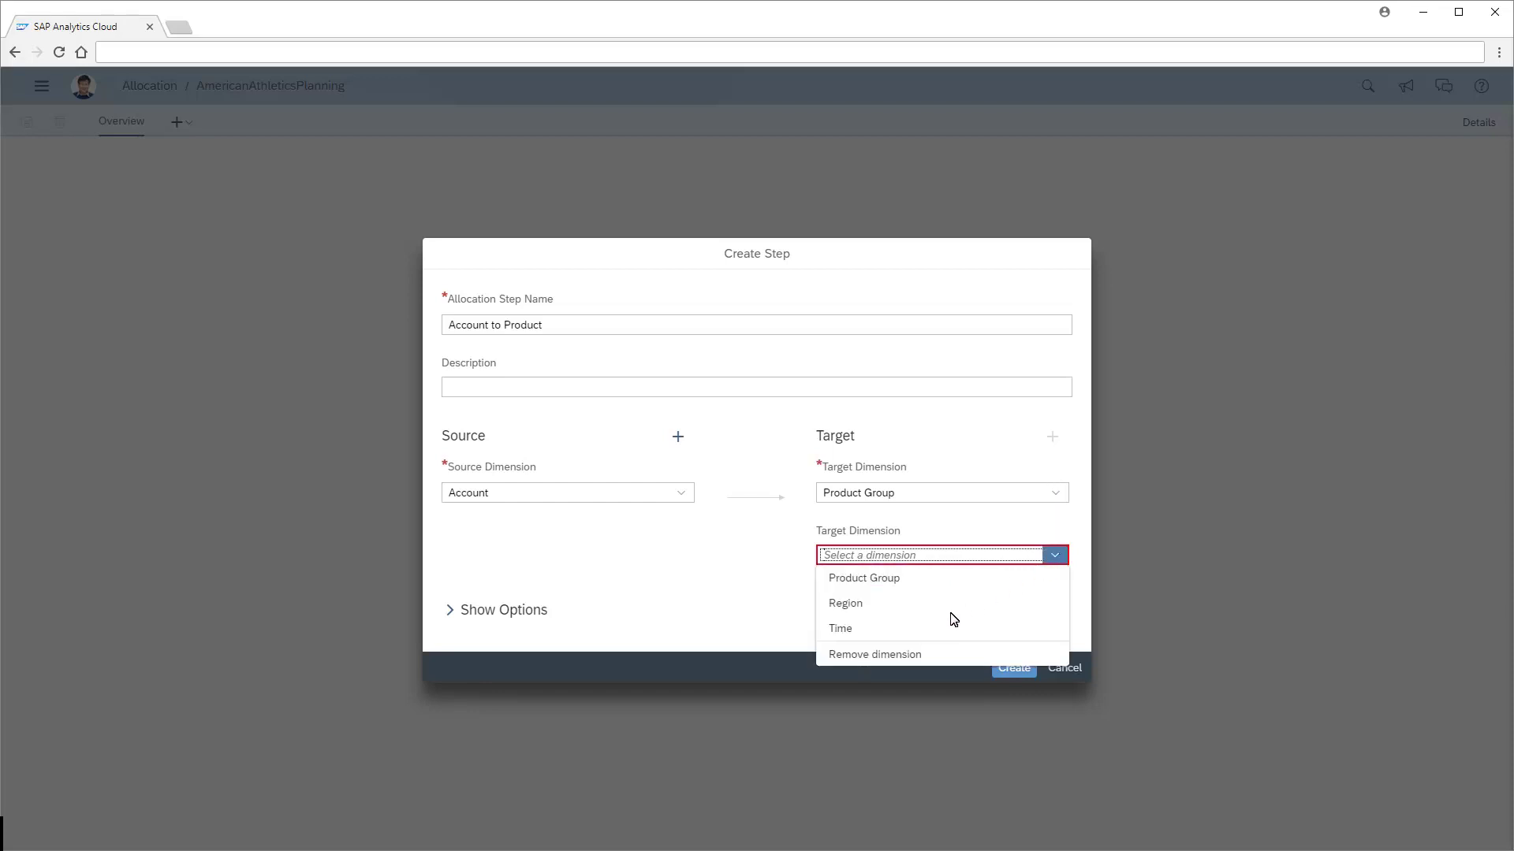
left_click(876, 654)
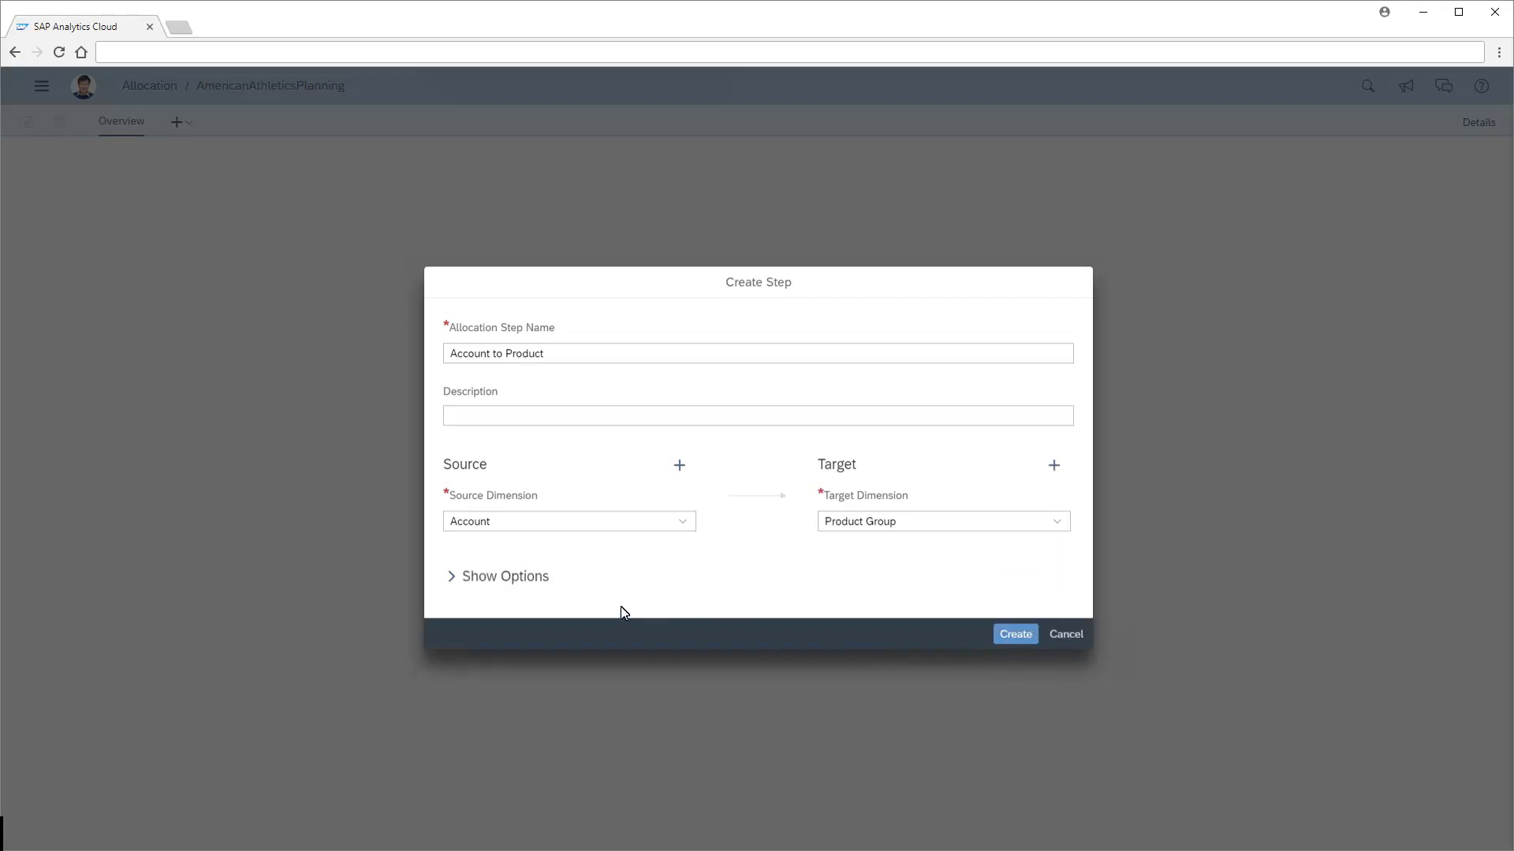
- Show the additional options of the "Account to Product" step and create it without a reference dimension or account filter
left_click(451, 578)
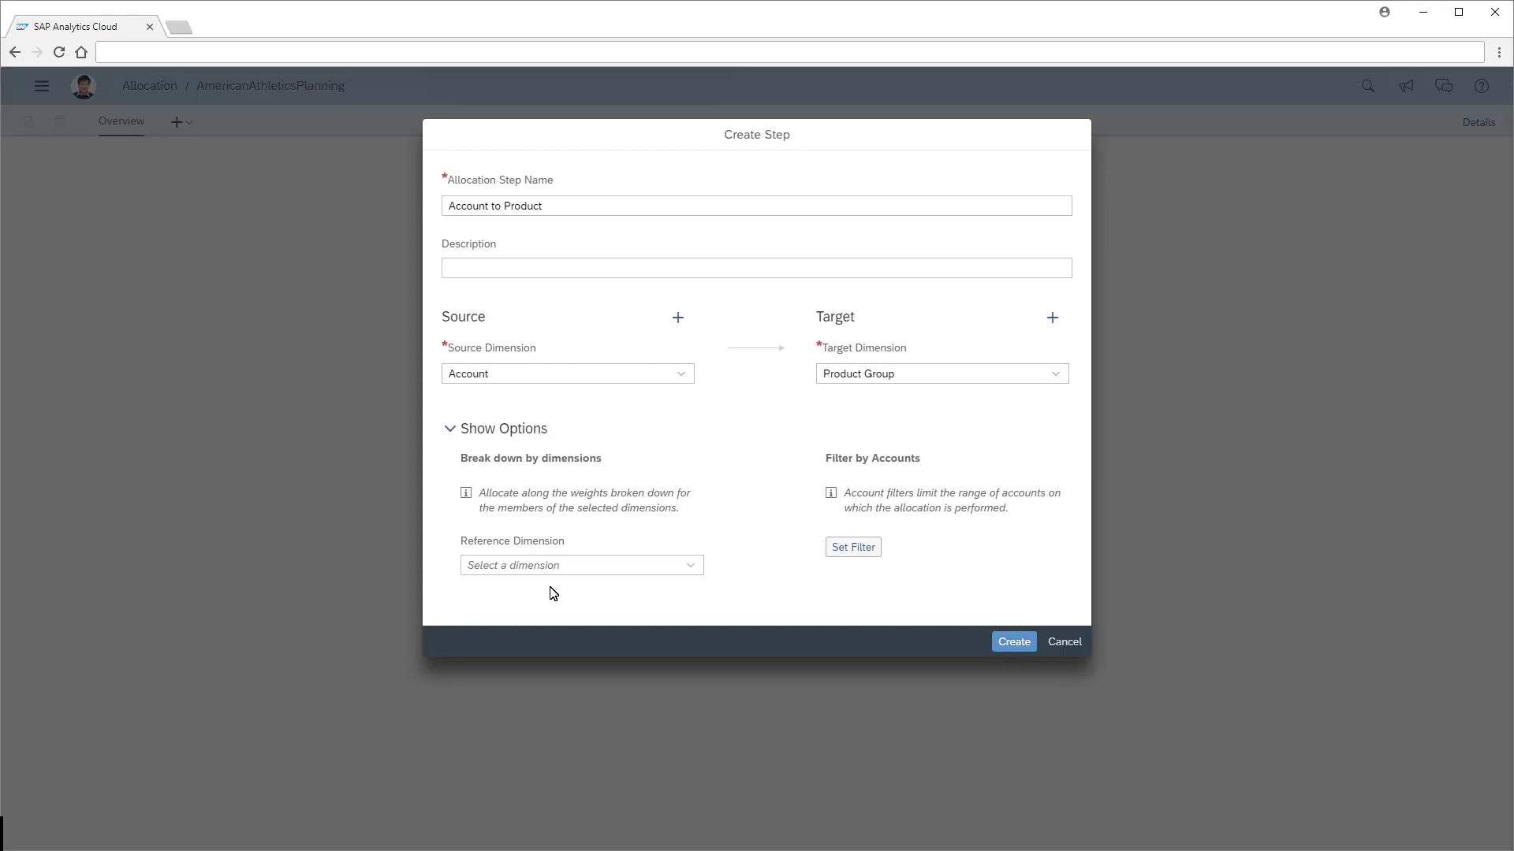
left_click(1014, 641)
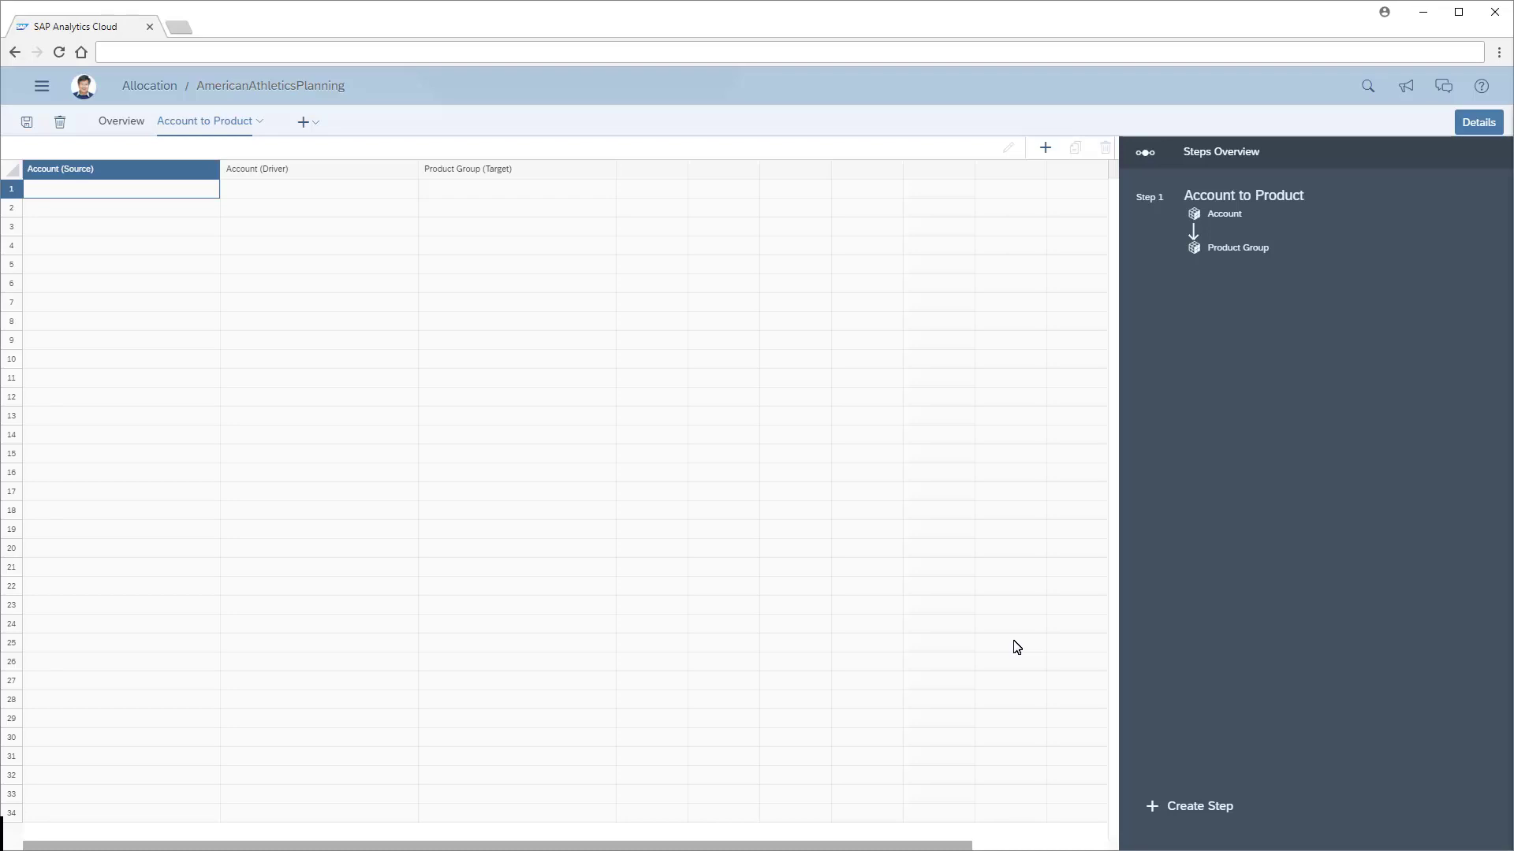
- Create an allocation rule with source Personnel Costs, driver Labor and target All Products, and save the allocation process
left_click(1045, 149)
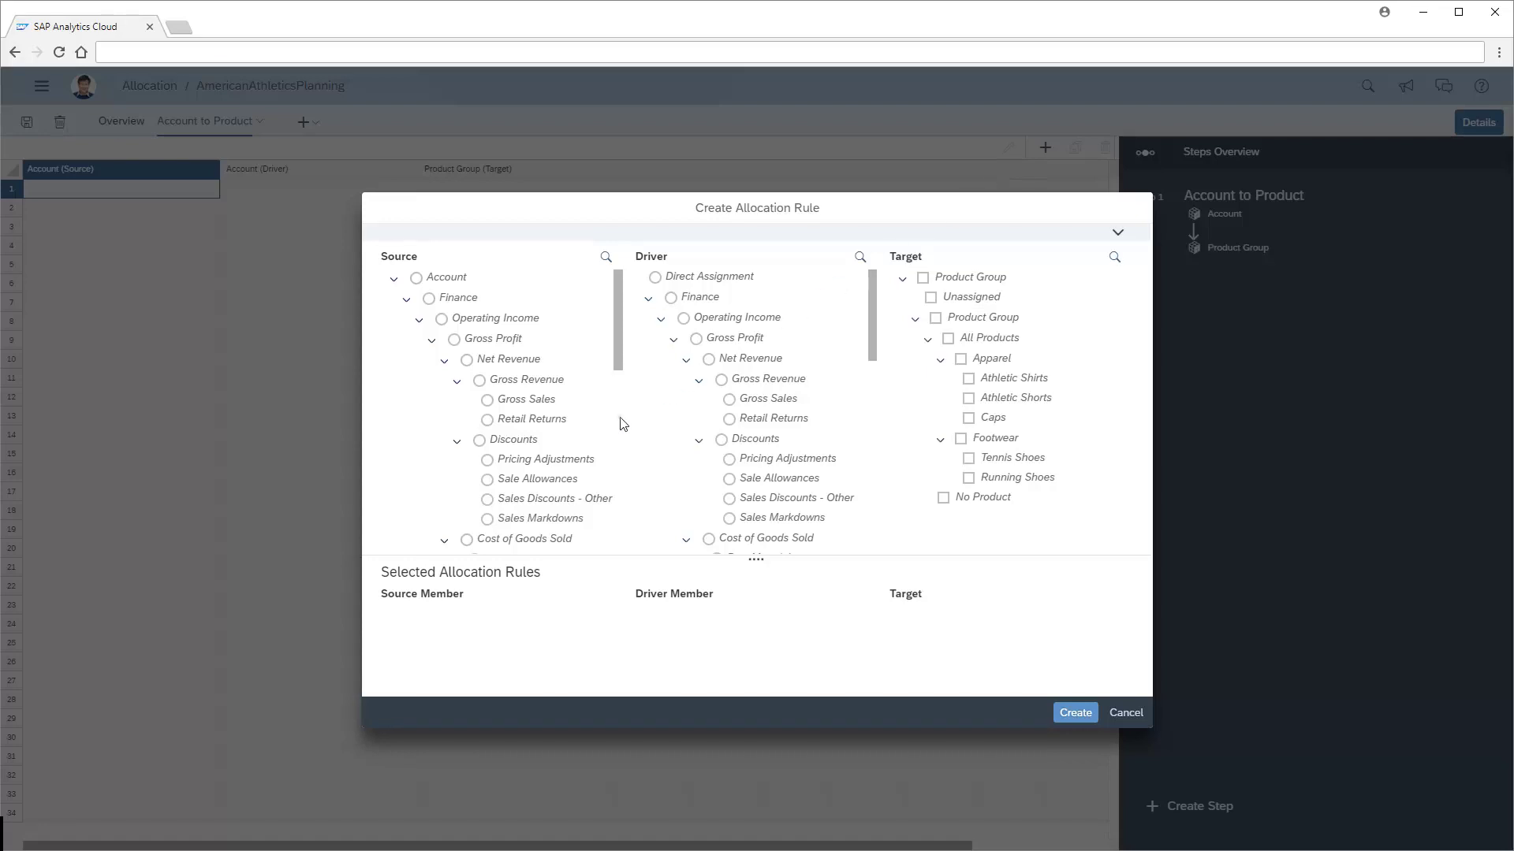
scroll(620, 426, "down", 5)
left_click(467, 303)
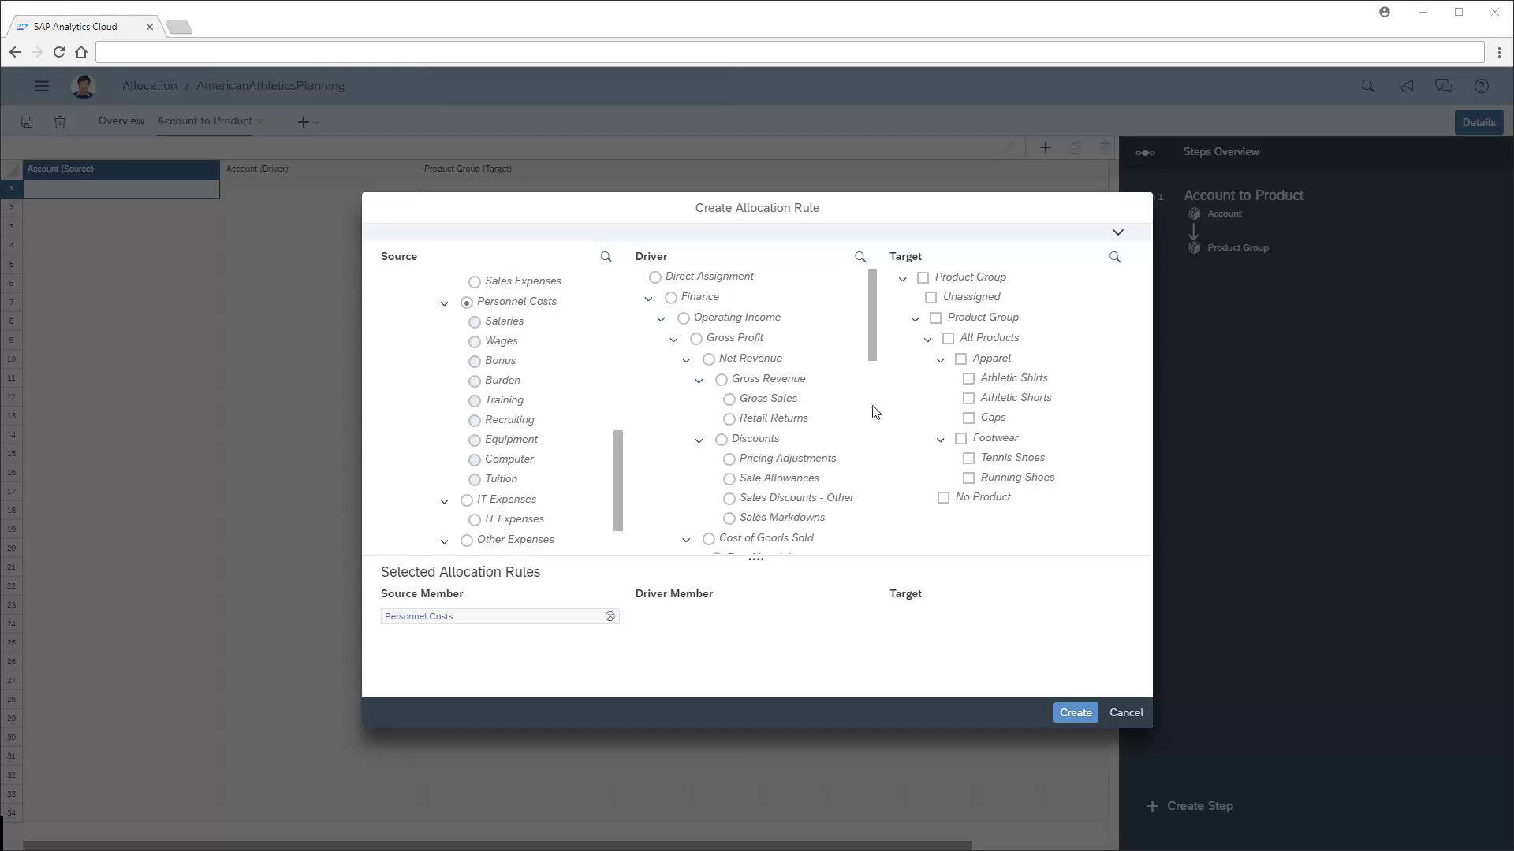
scroll(820, 386, "down", 3)
left_click(717, 331)
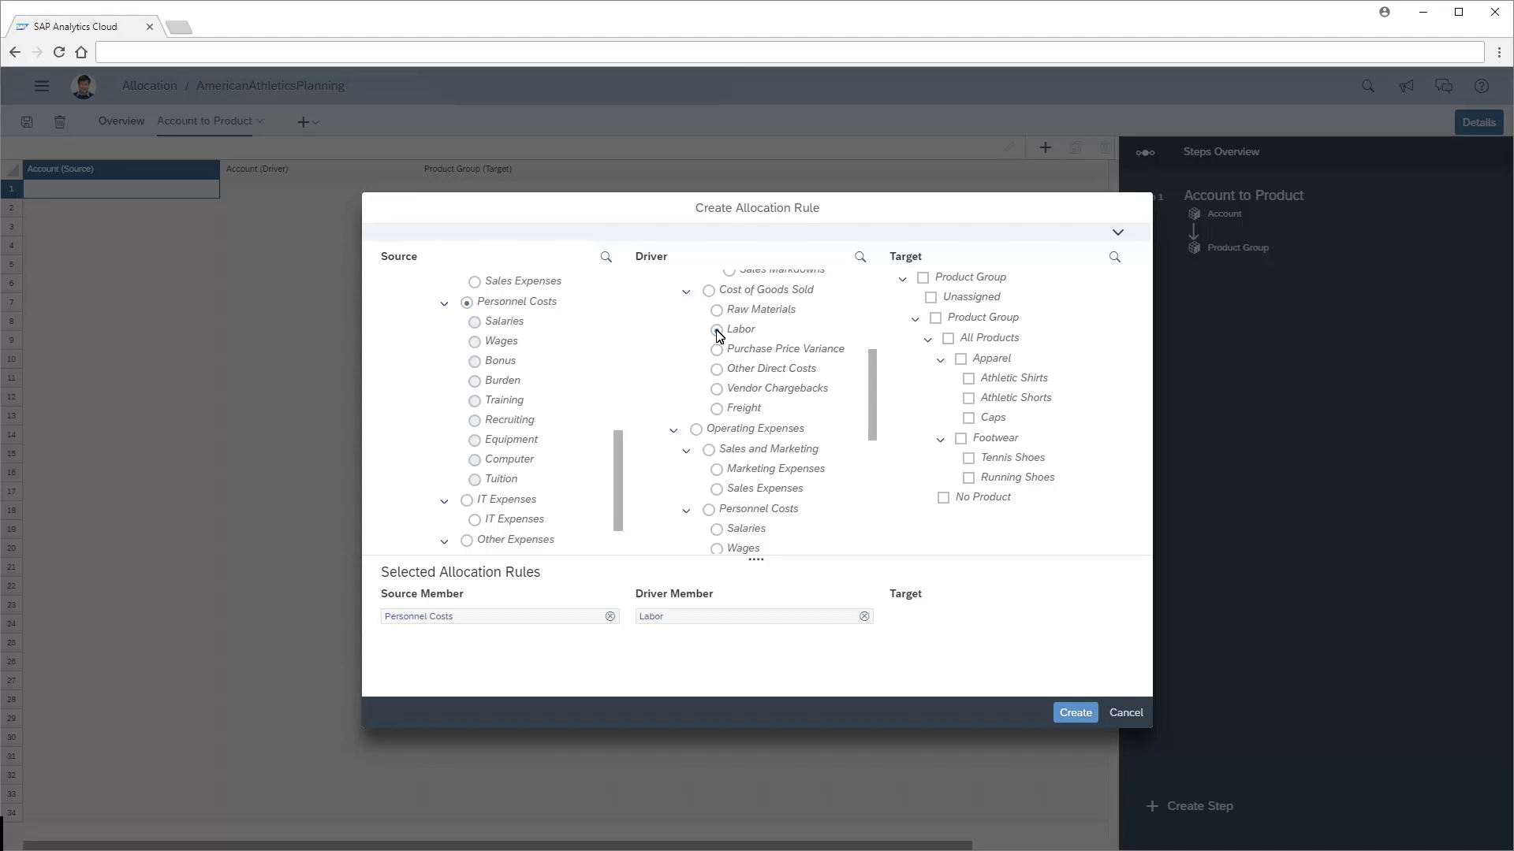
left_click(948, 338)
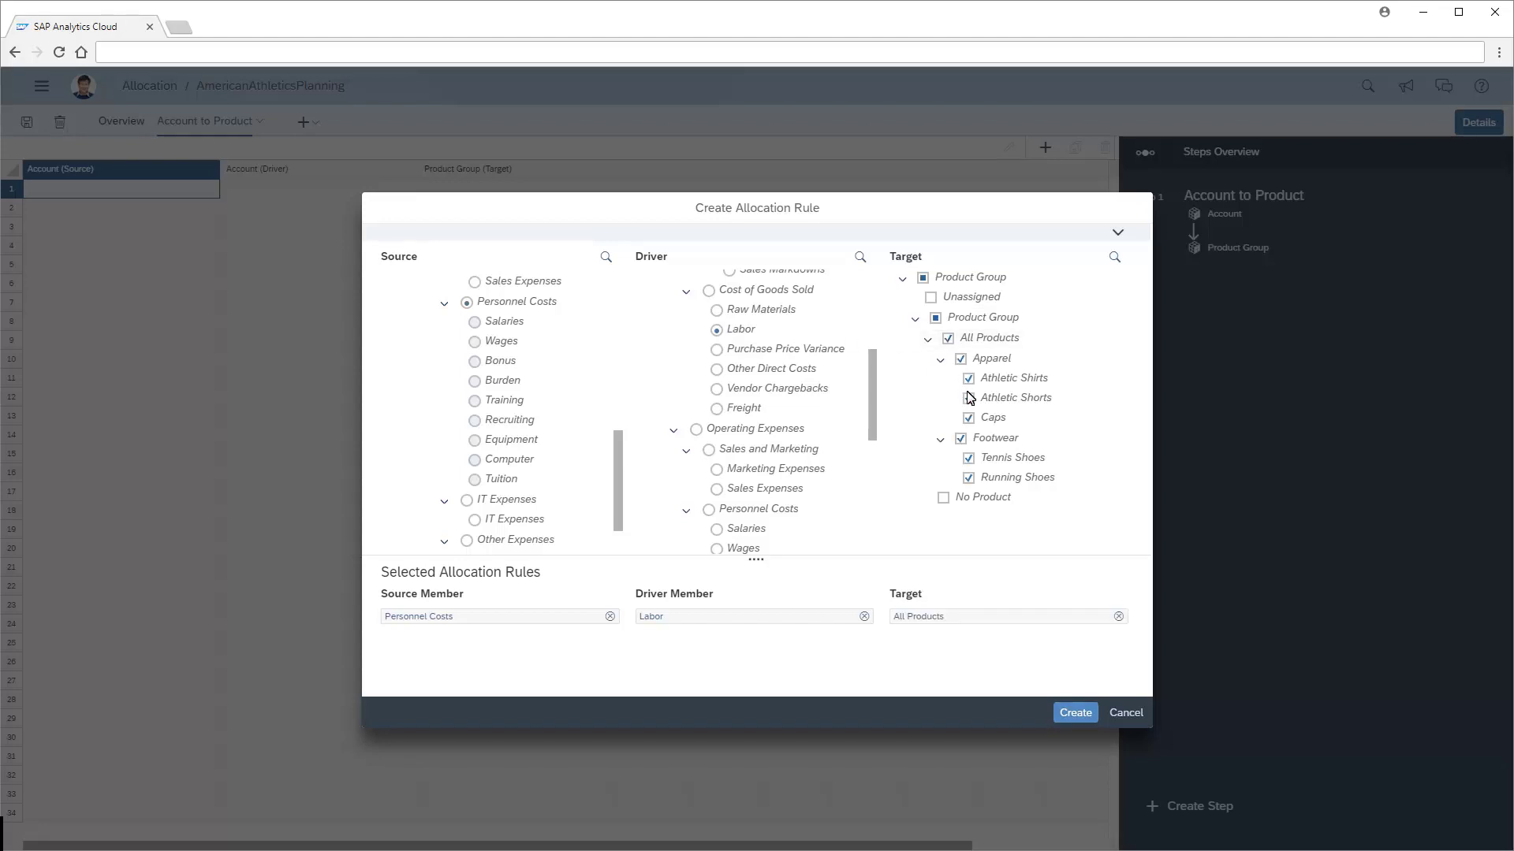
left_click(1076, 712)
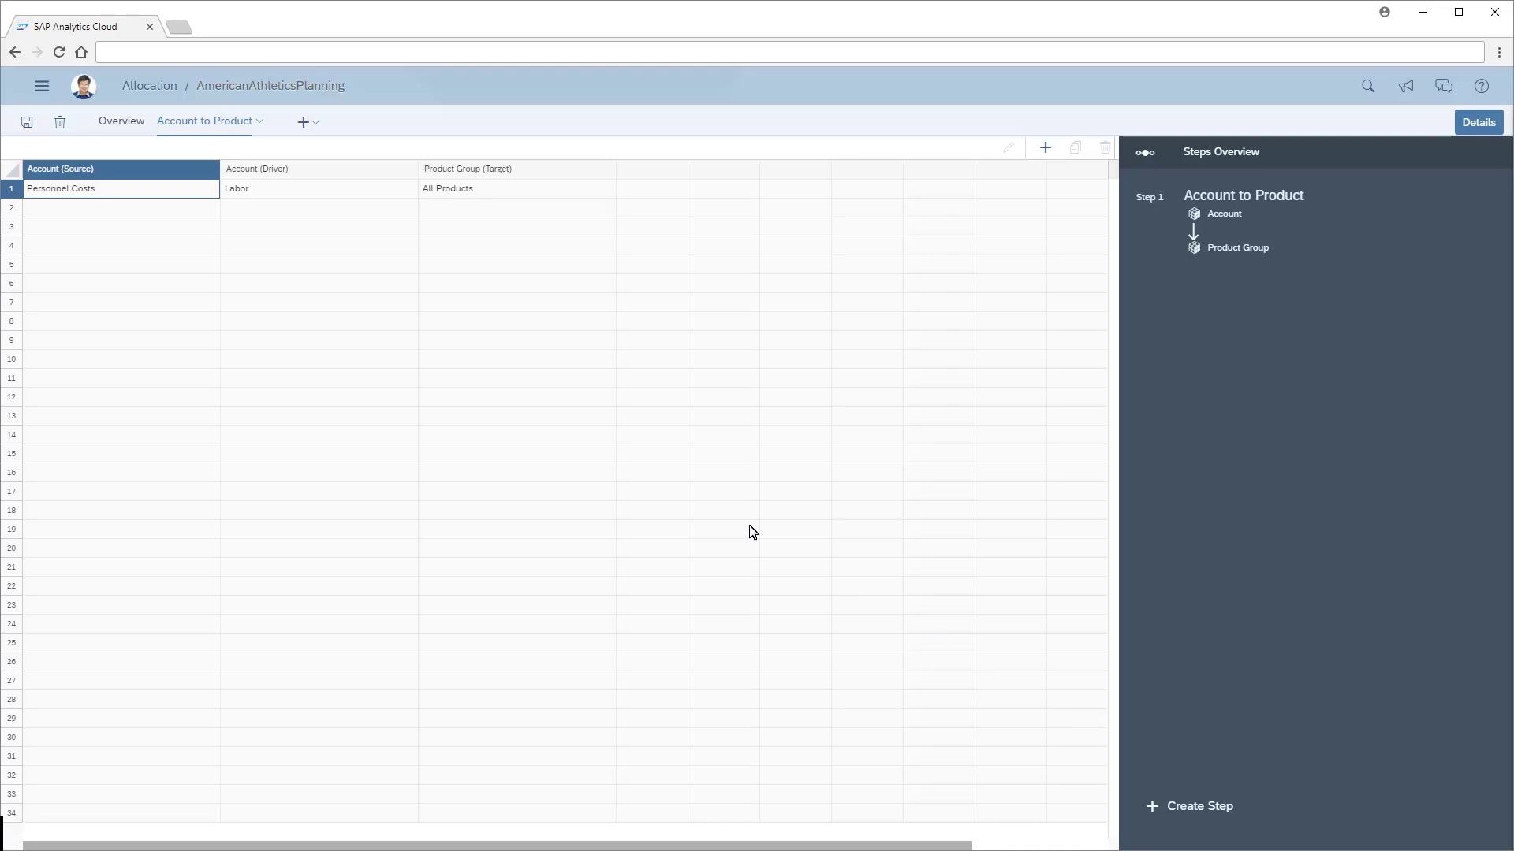
left_click(26, 123)
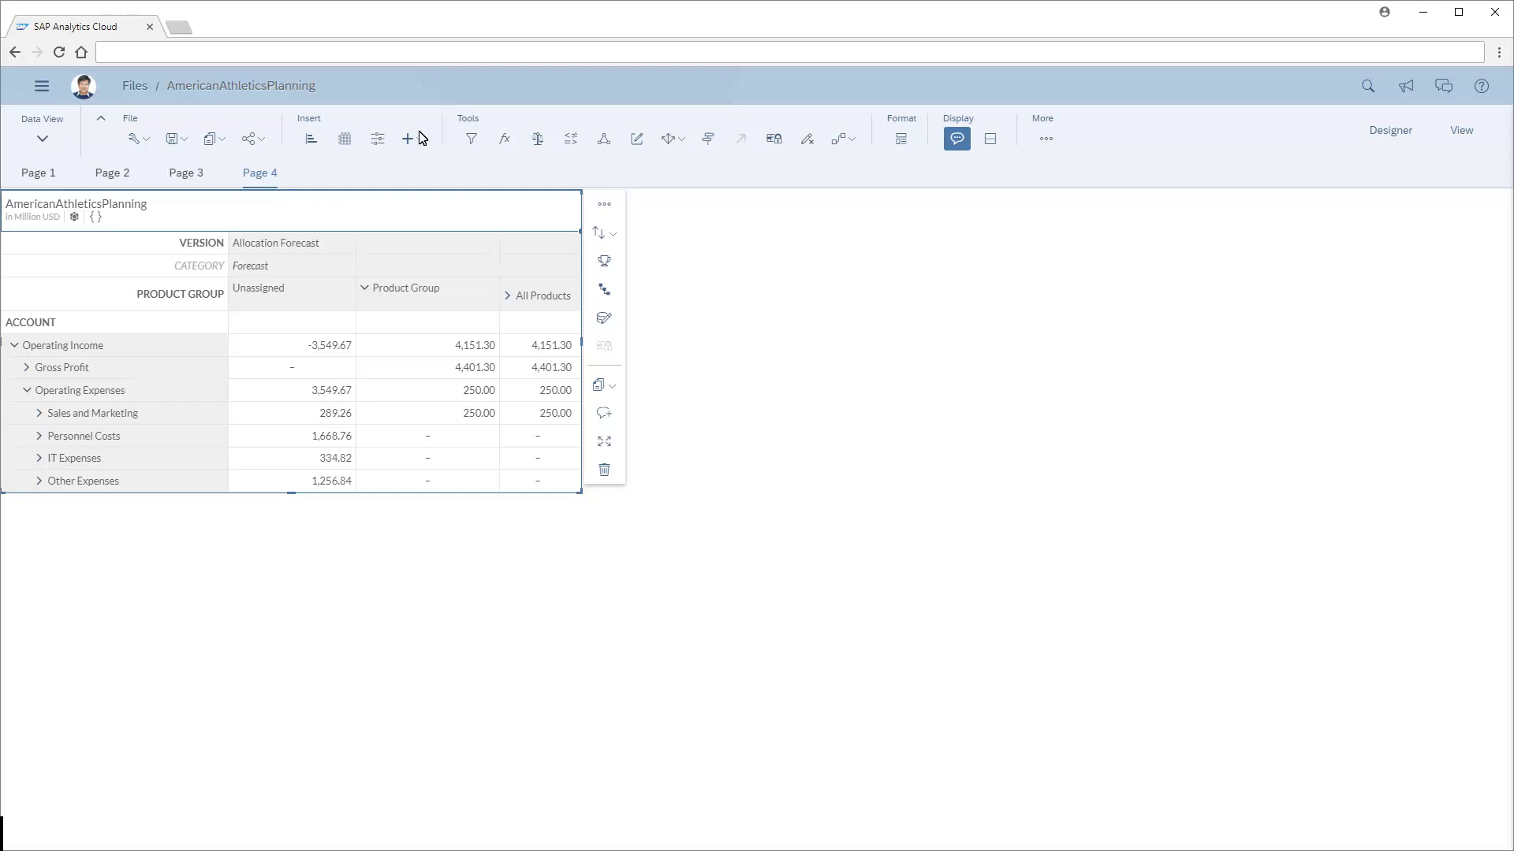
- Execute the AmericanAthleticsPlanning allocation on the Allocation Forecast version with the Use Point of View scope, and expand All Products in the story table
left_click(682, 143)
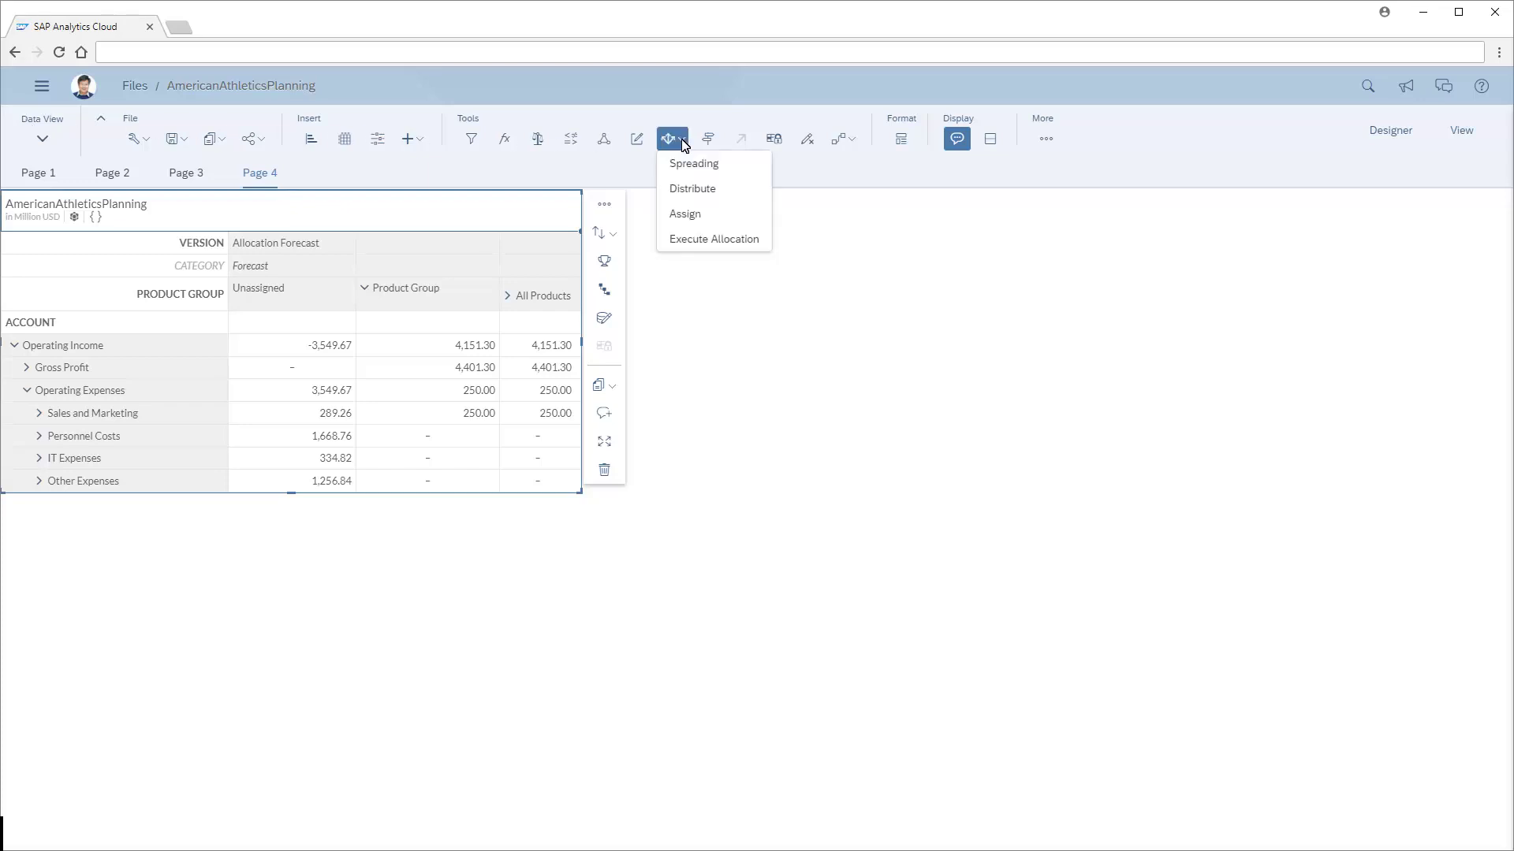
left_click(713, 239)
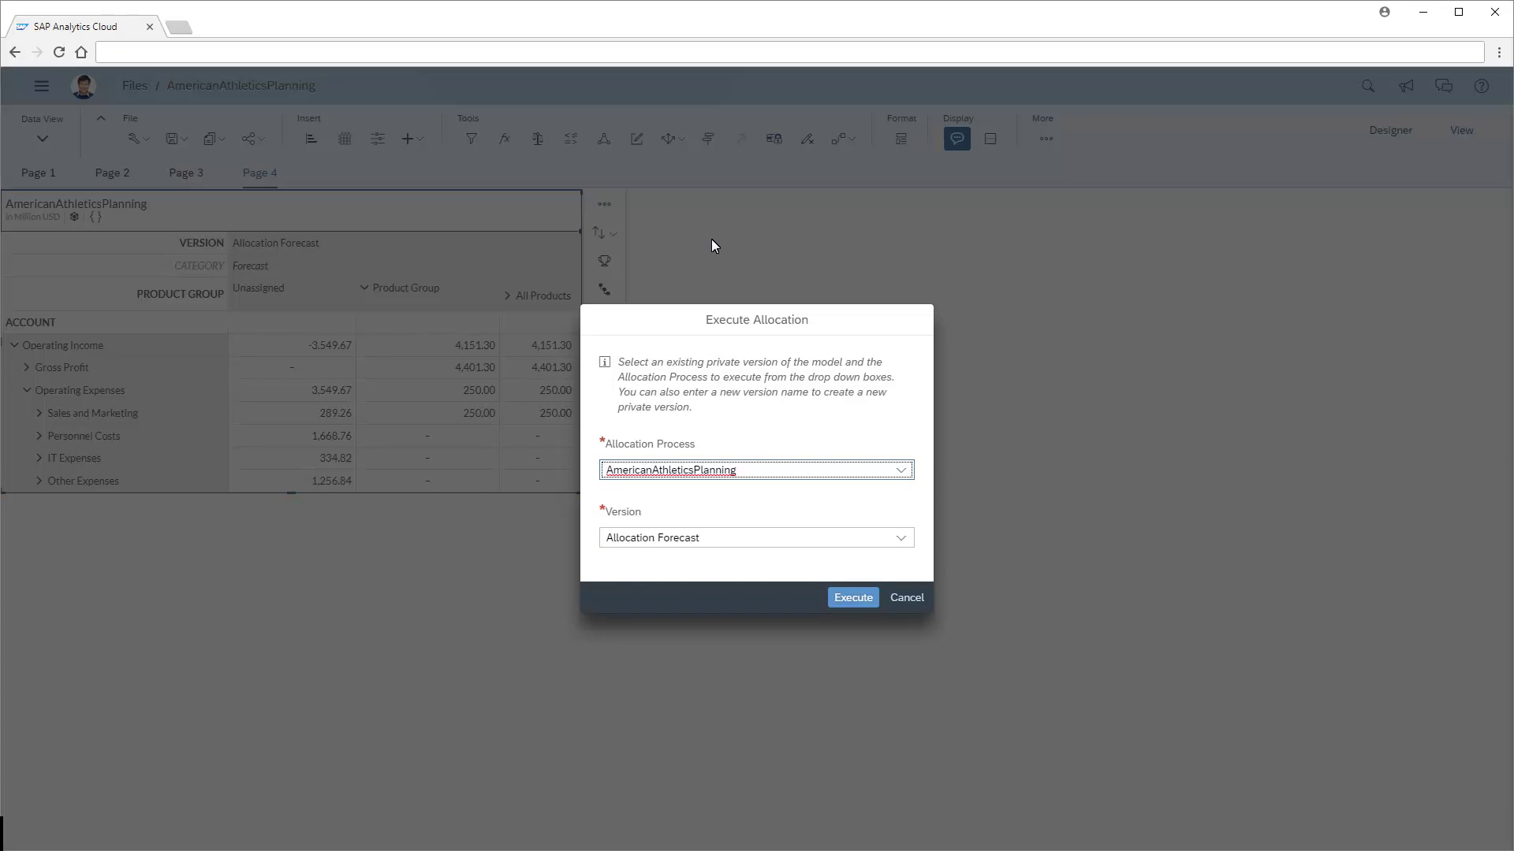
left_click(854, 597)
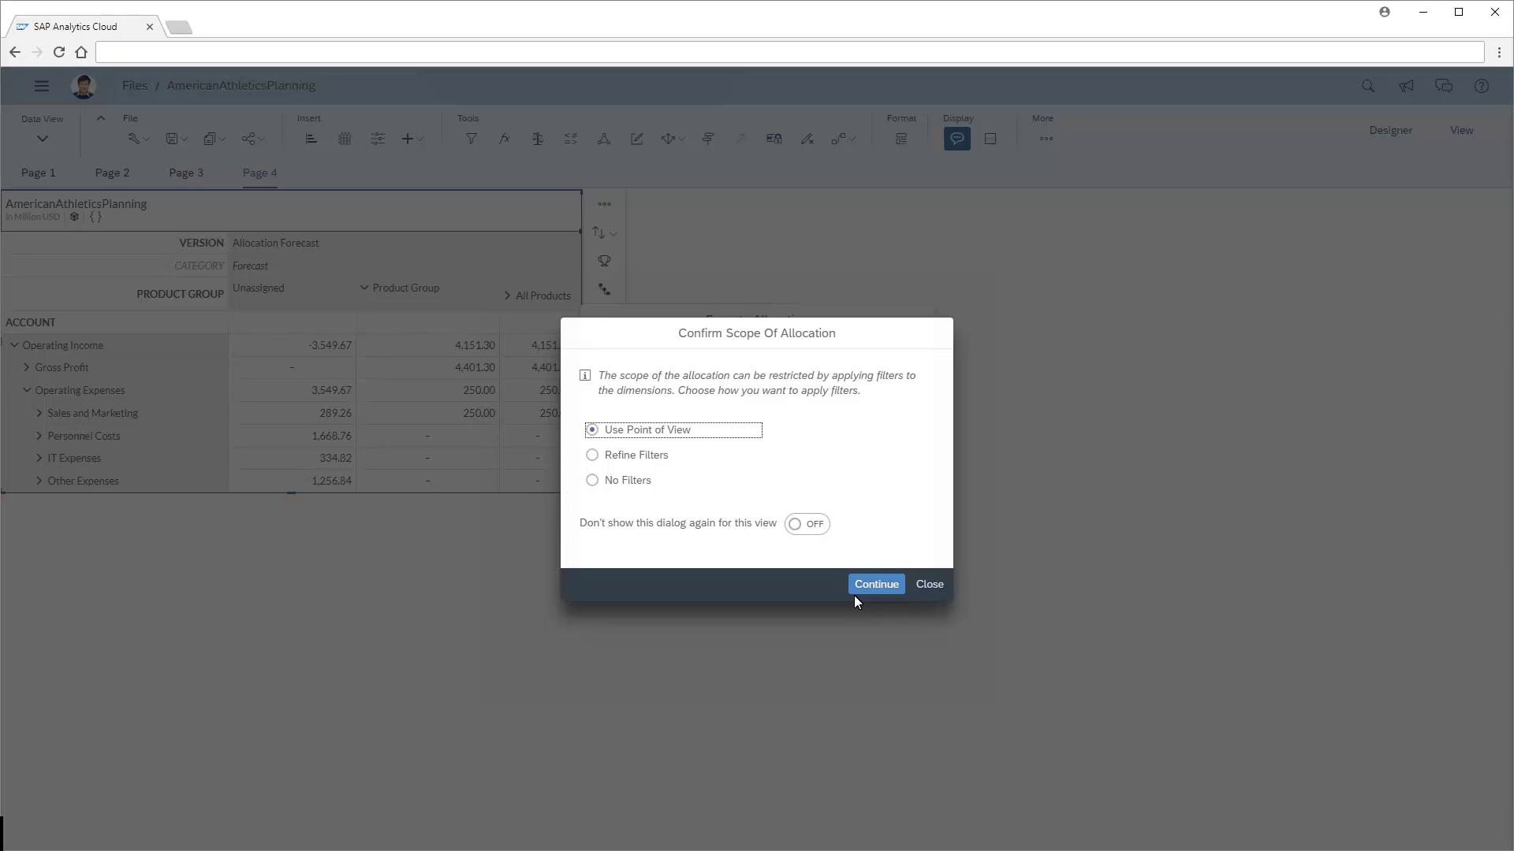
left_click(881, 588)
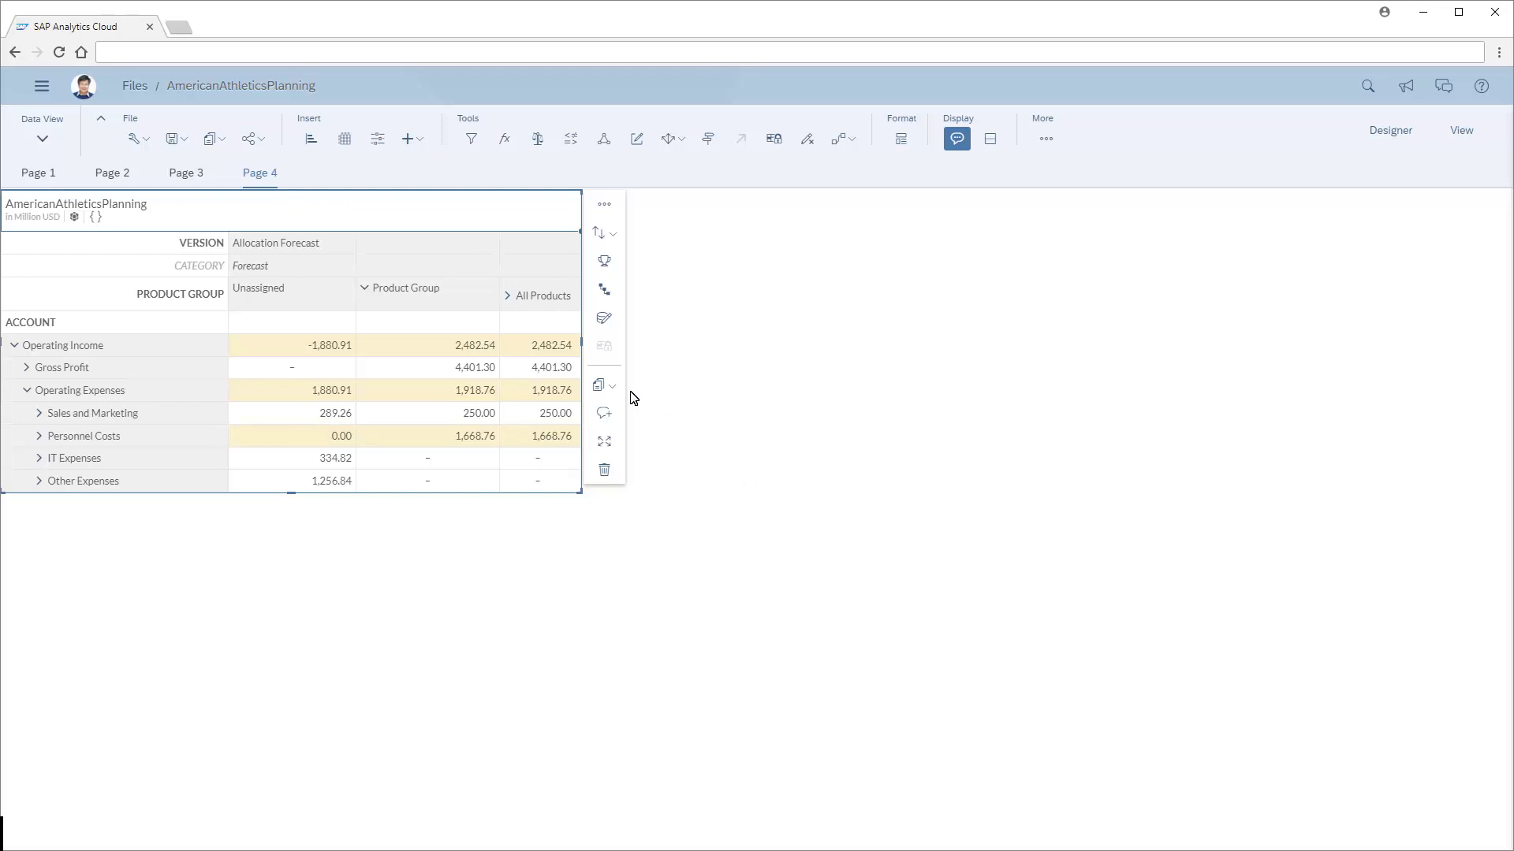
left_click(507, 296)
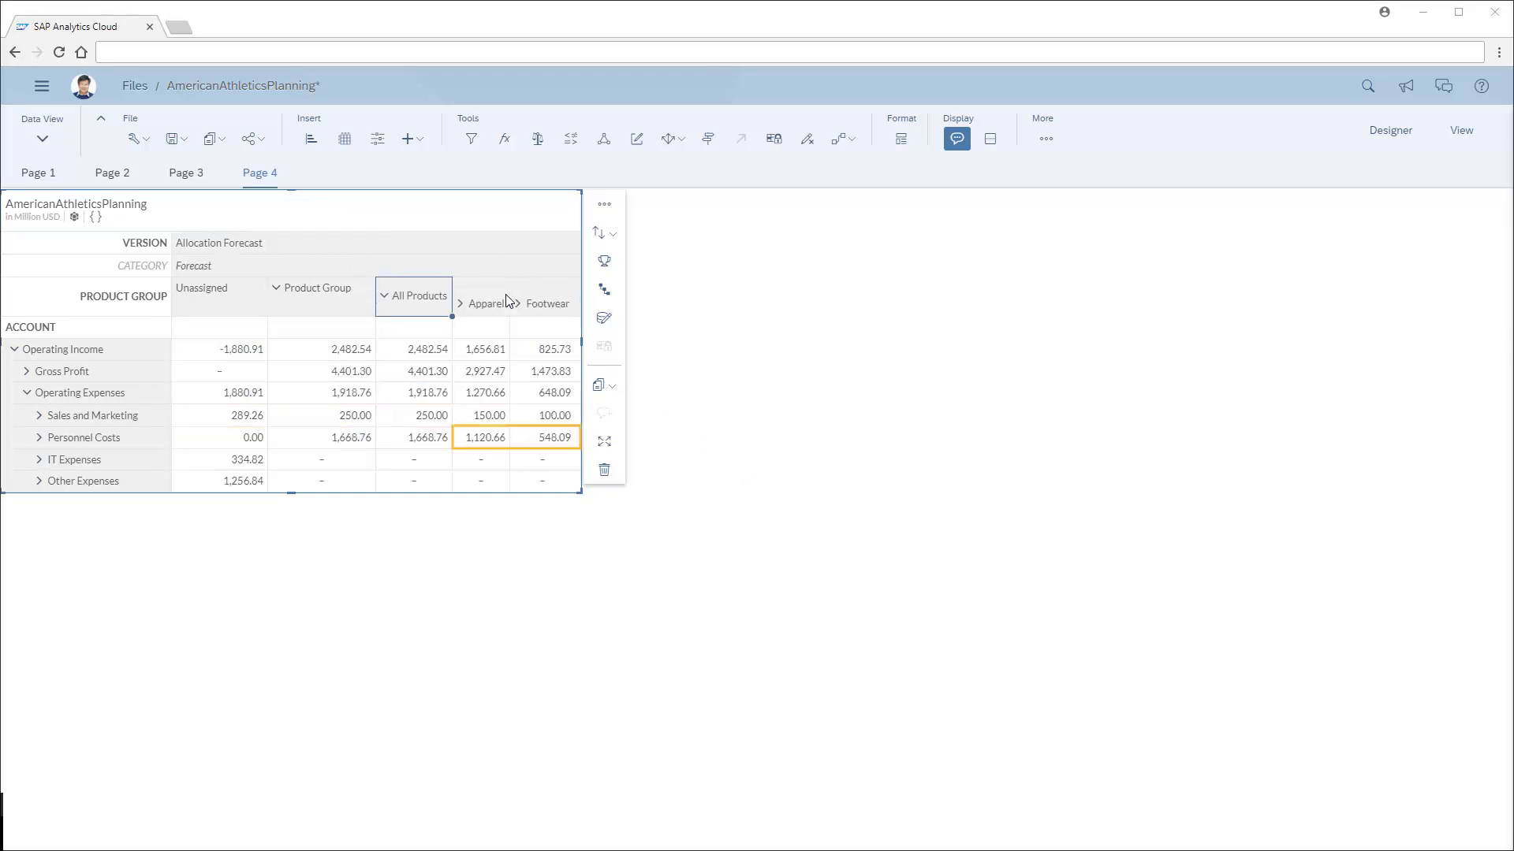